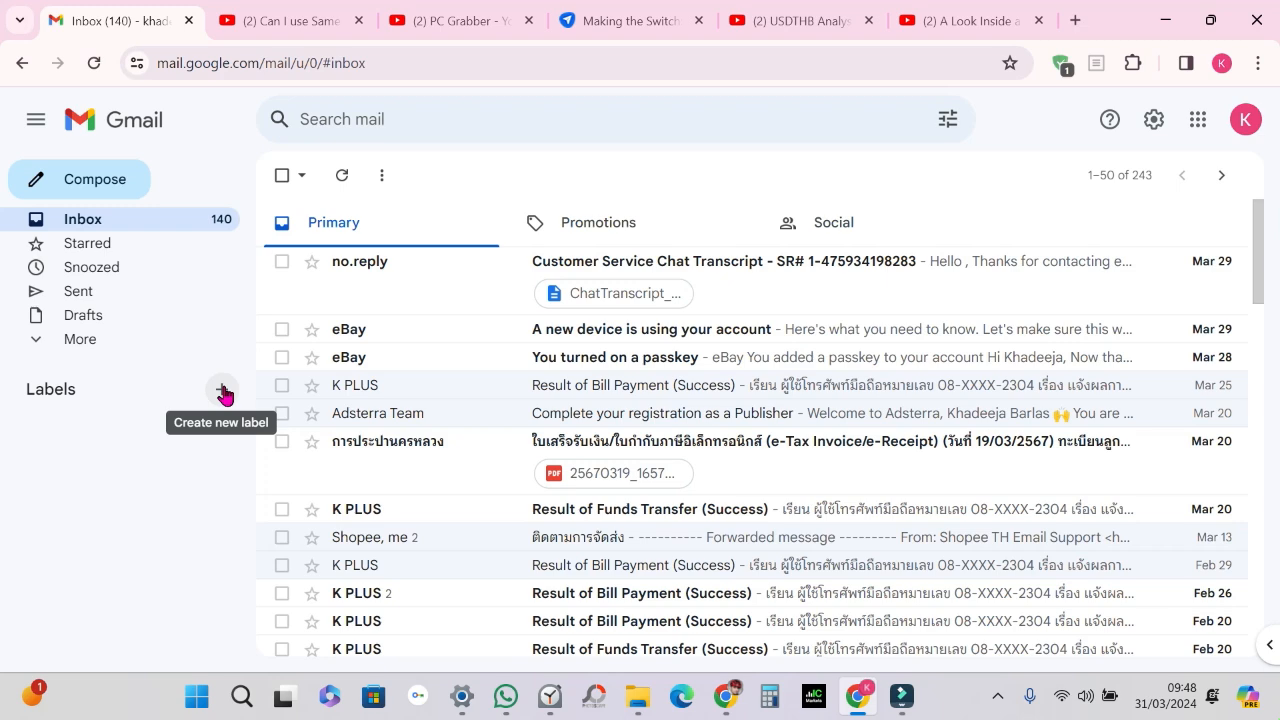
# Step: Create a new top-level mail label named Family
pyautogui.click(223, 394)
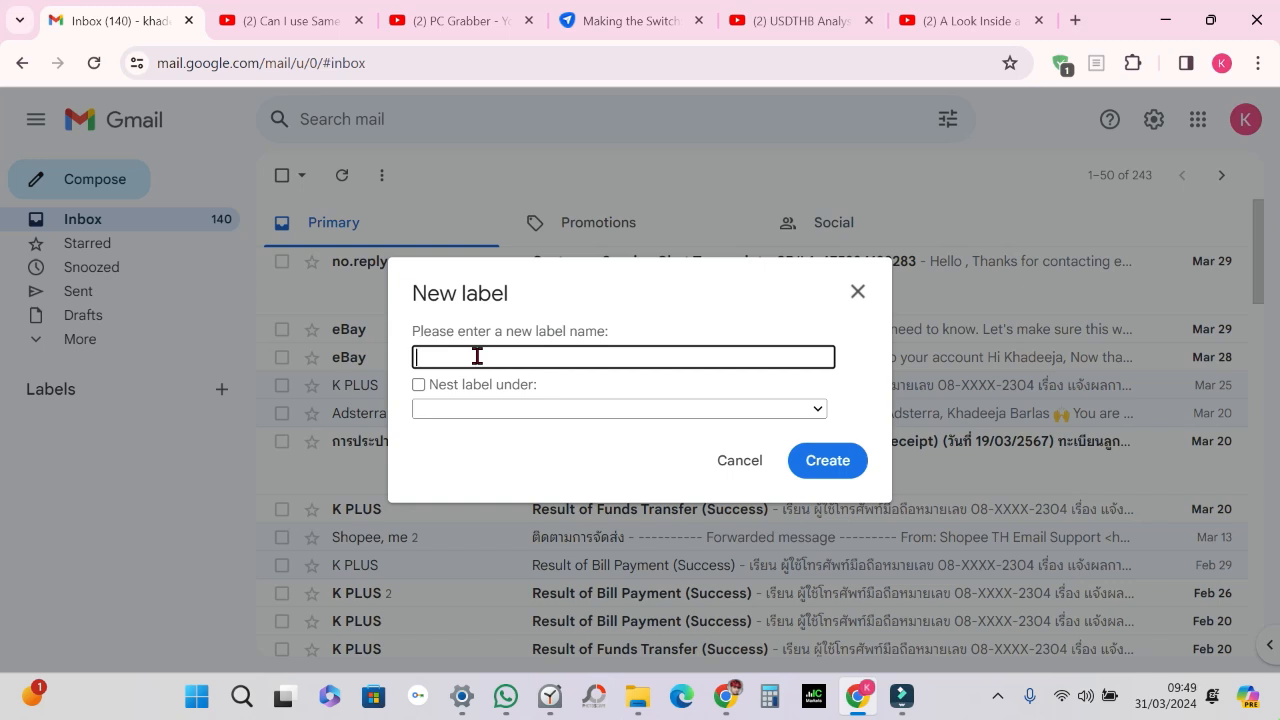
pyautogui.write('Family')
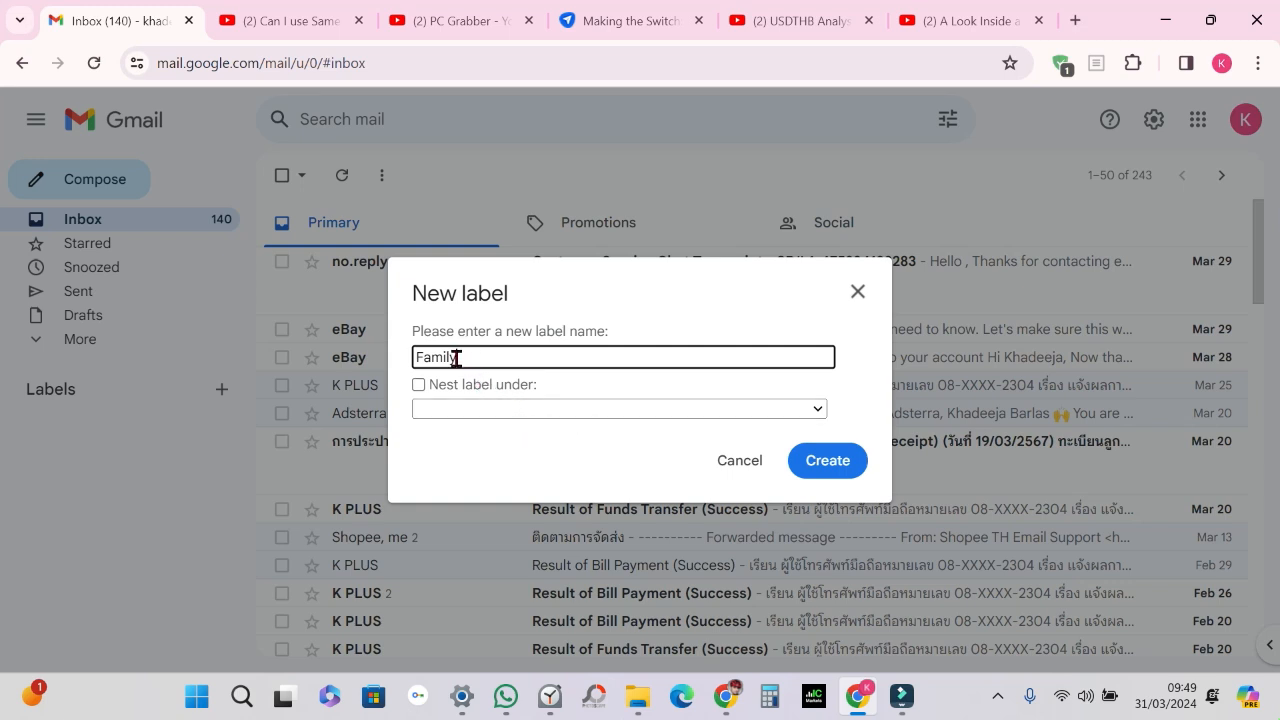
pyautogui.click(825, 462)
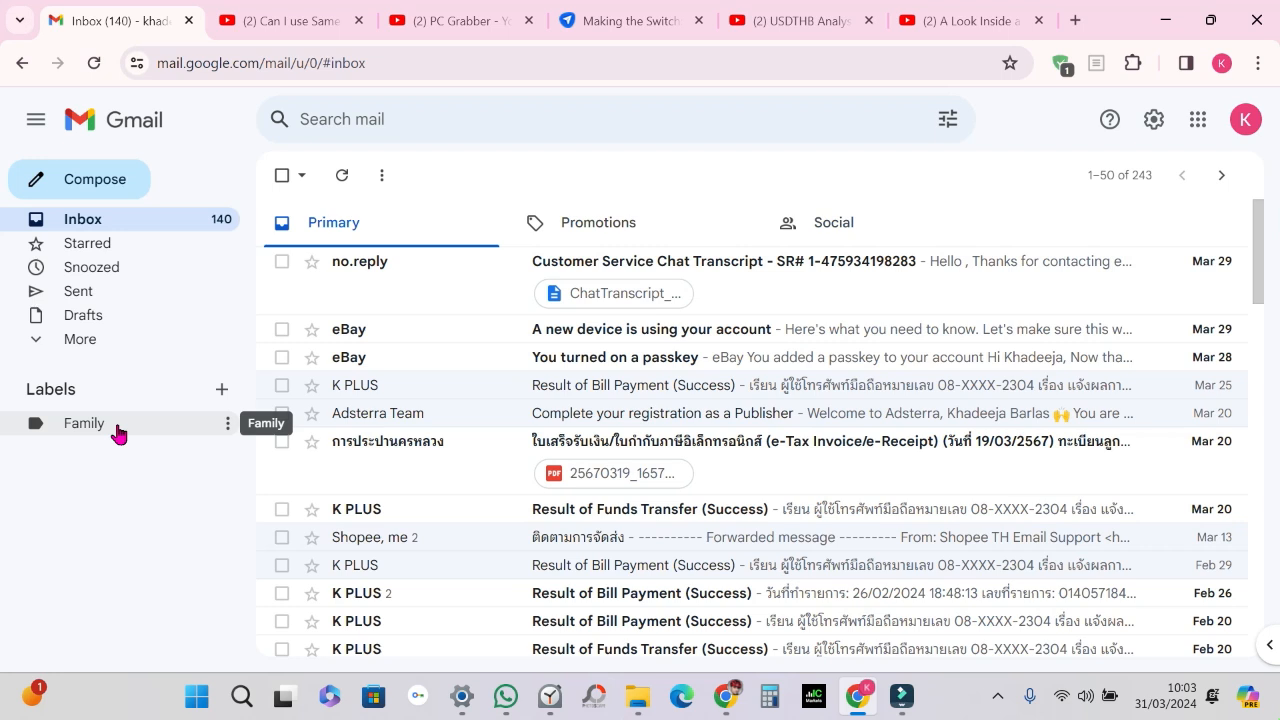
# Step: Set the color of the Family label to red with white text
pyautogui.click(228, 425)
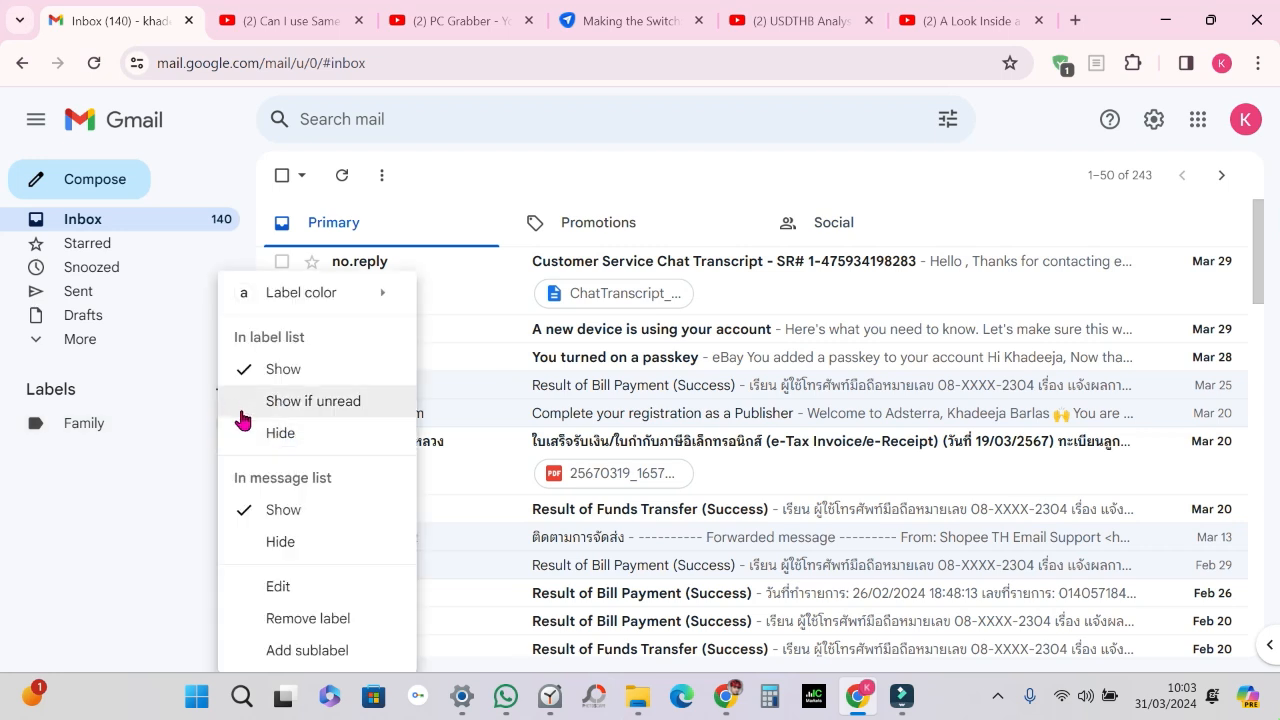
pyautogui.moveTo(286, 294)
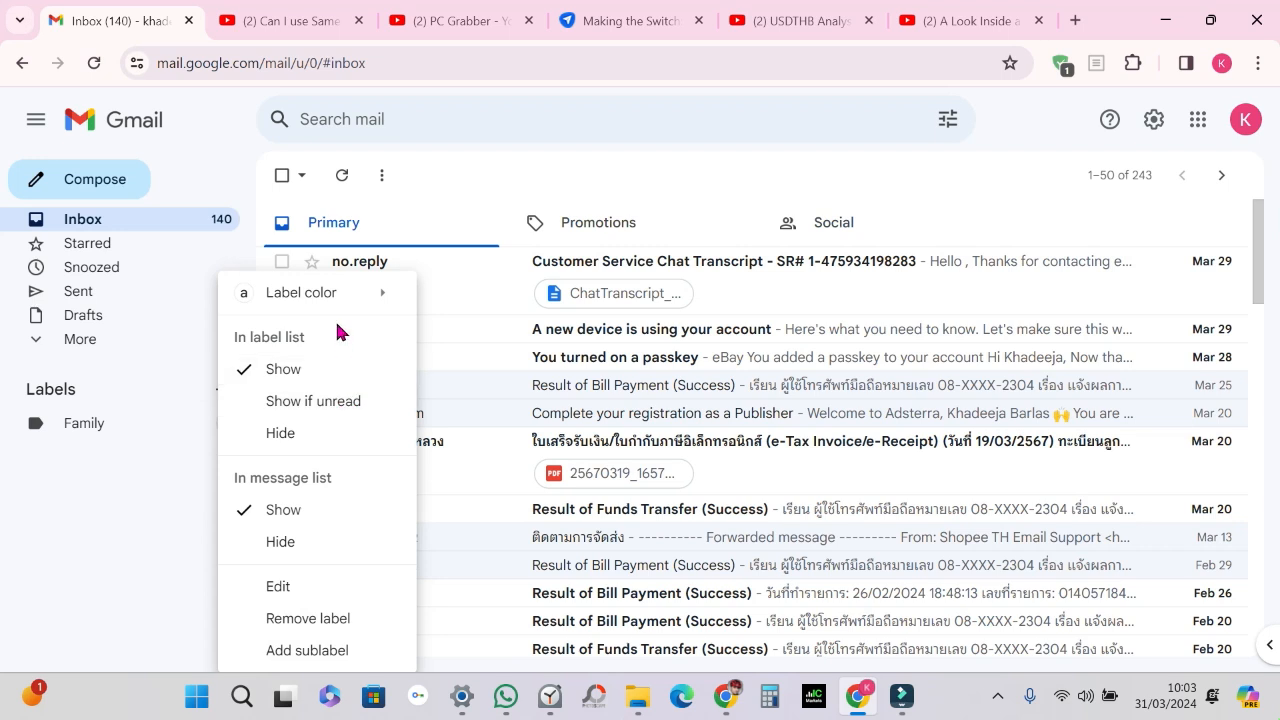
pyautogui.moveTo(333, 305)
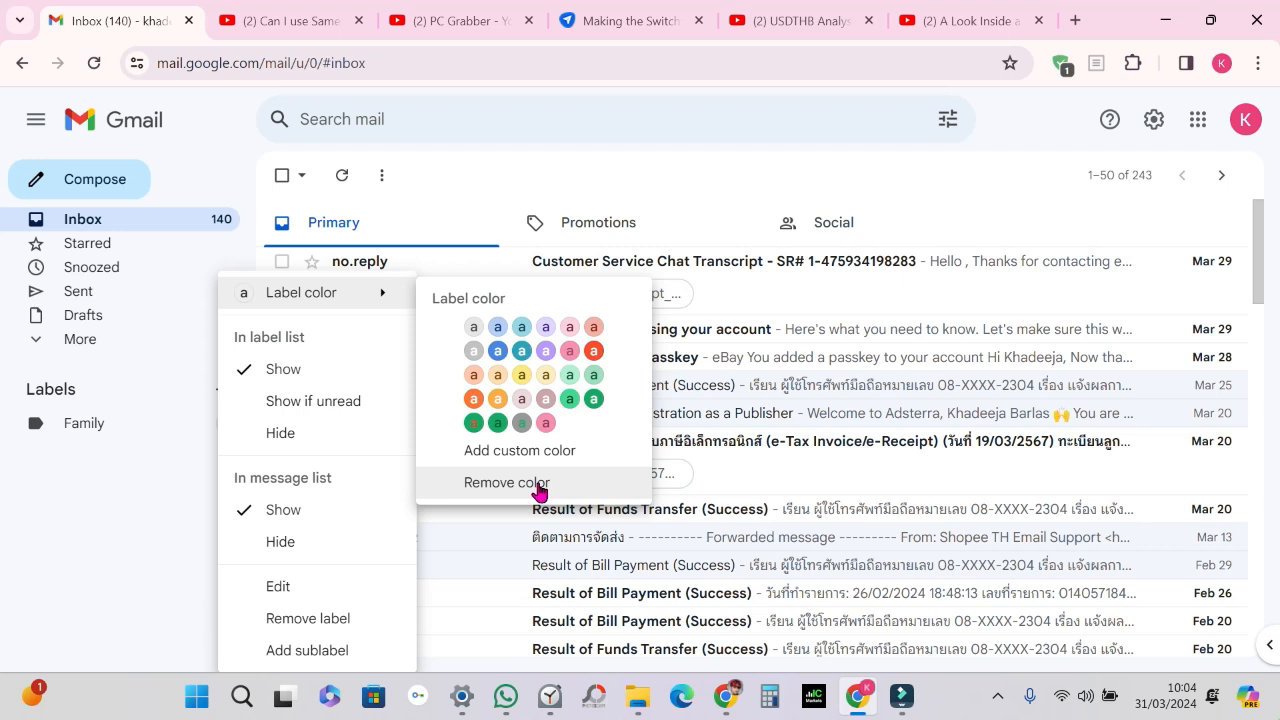
pyautogui.click(594, 352)
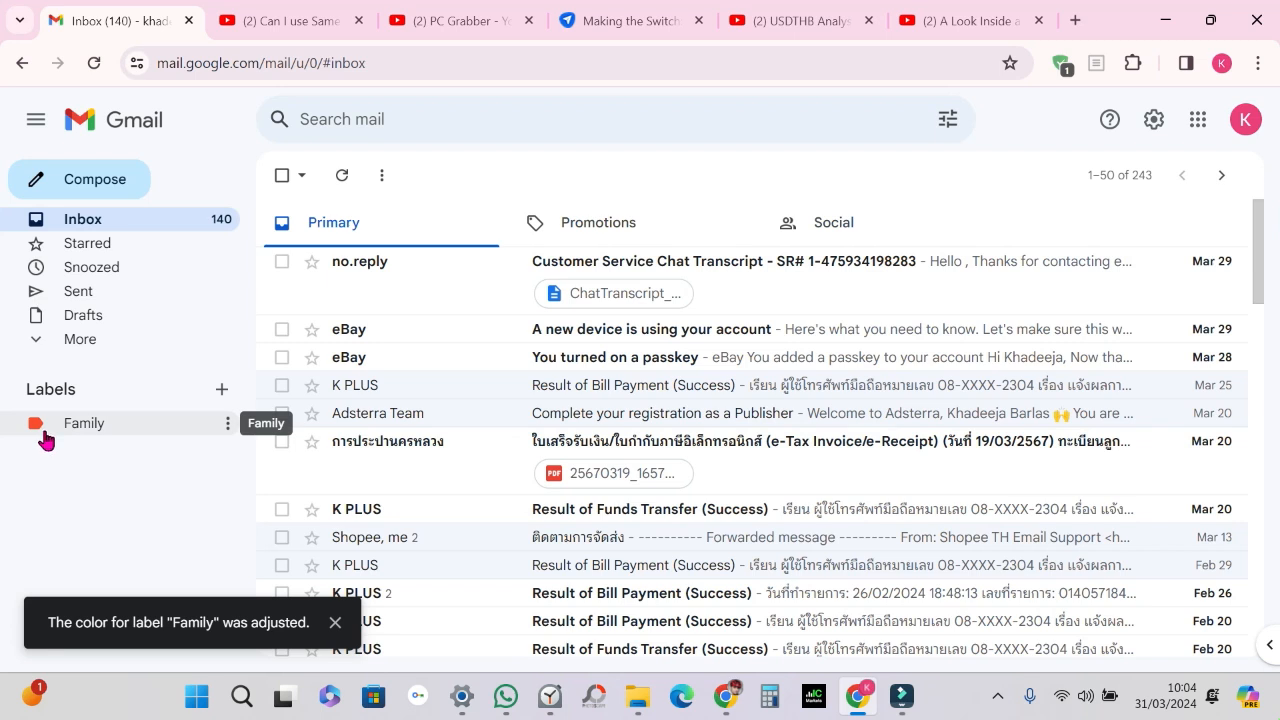
pyautogui.click(228, 423)
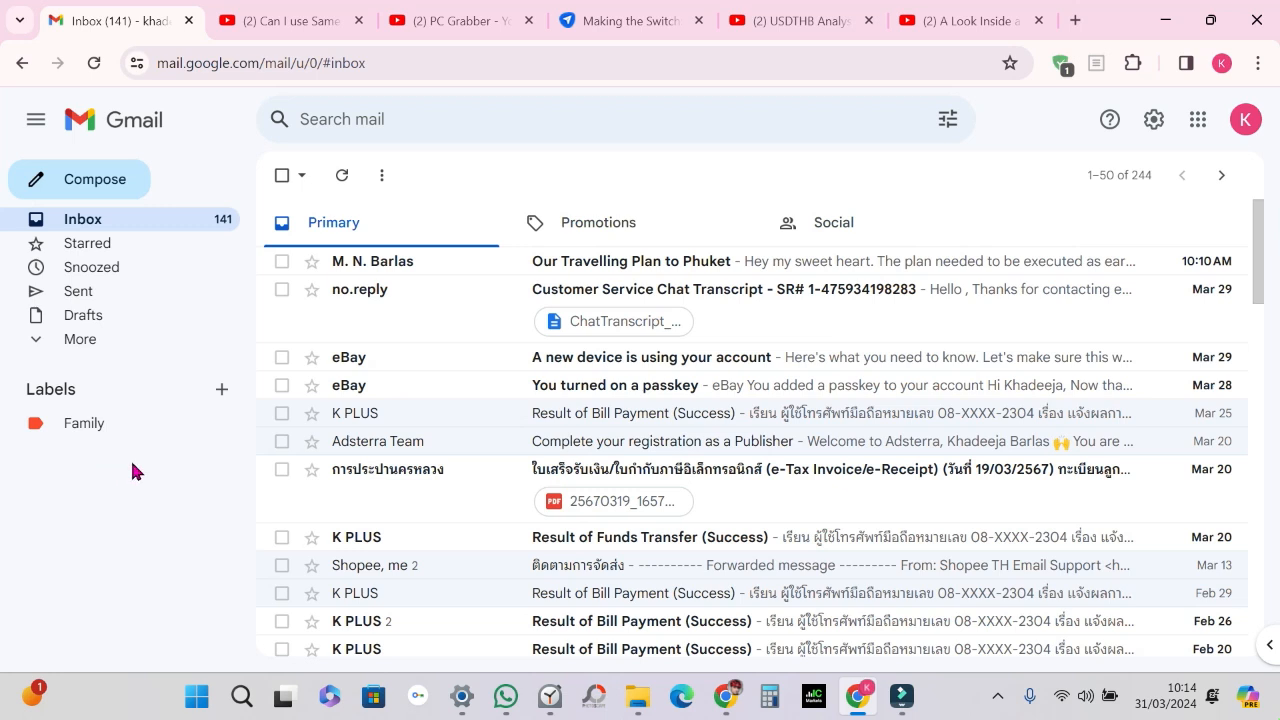
# Step: Create a new label named Hubby nested under the Family label
pyautogui.click(222, 392)
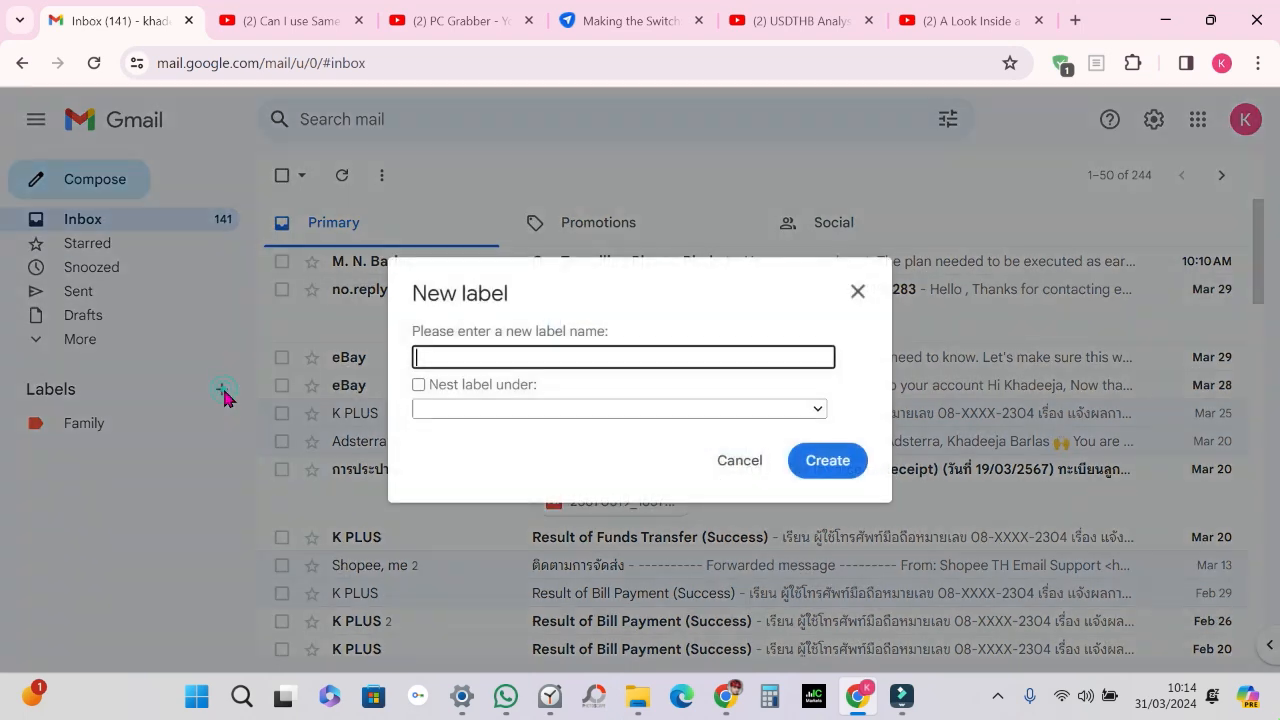
pyautogui.click(555, 358)
pyautogui.write('Hubby')
pyautogui.click(419, 390)
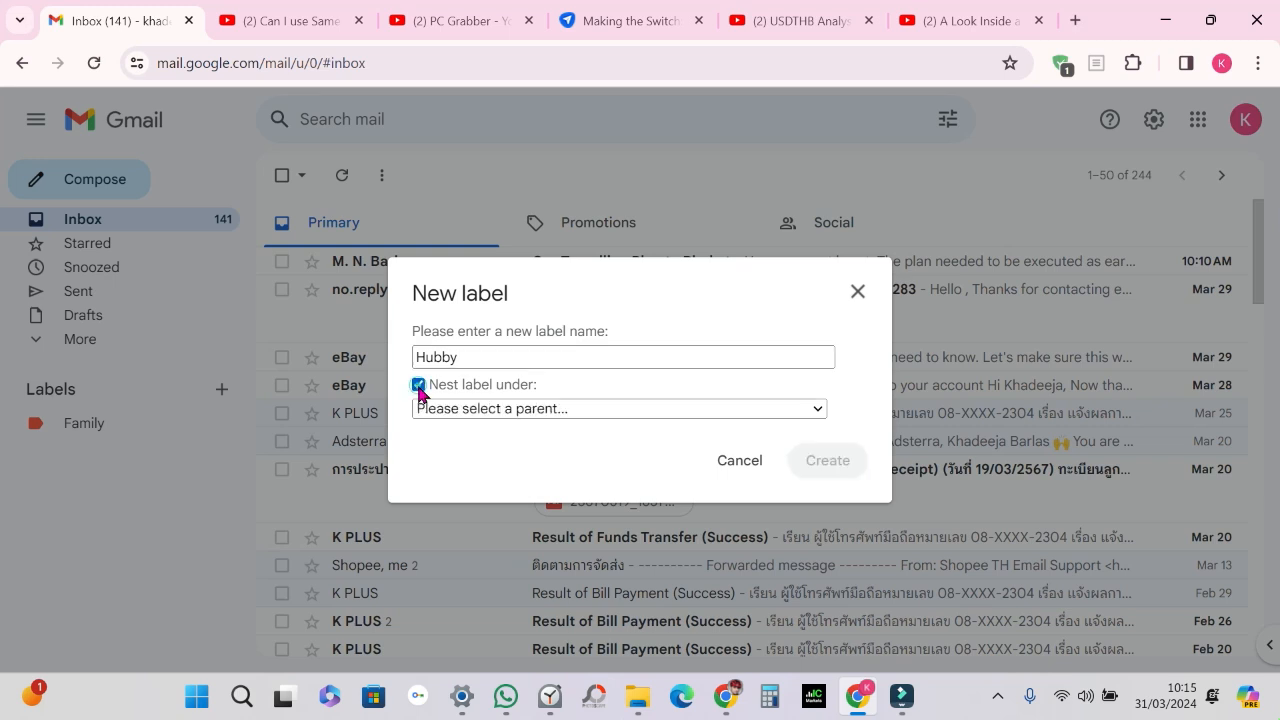
pyautogui.click(482, 412)
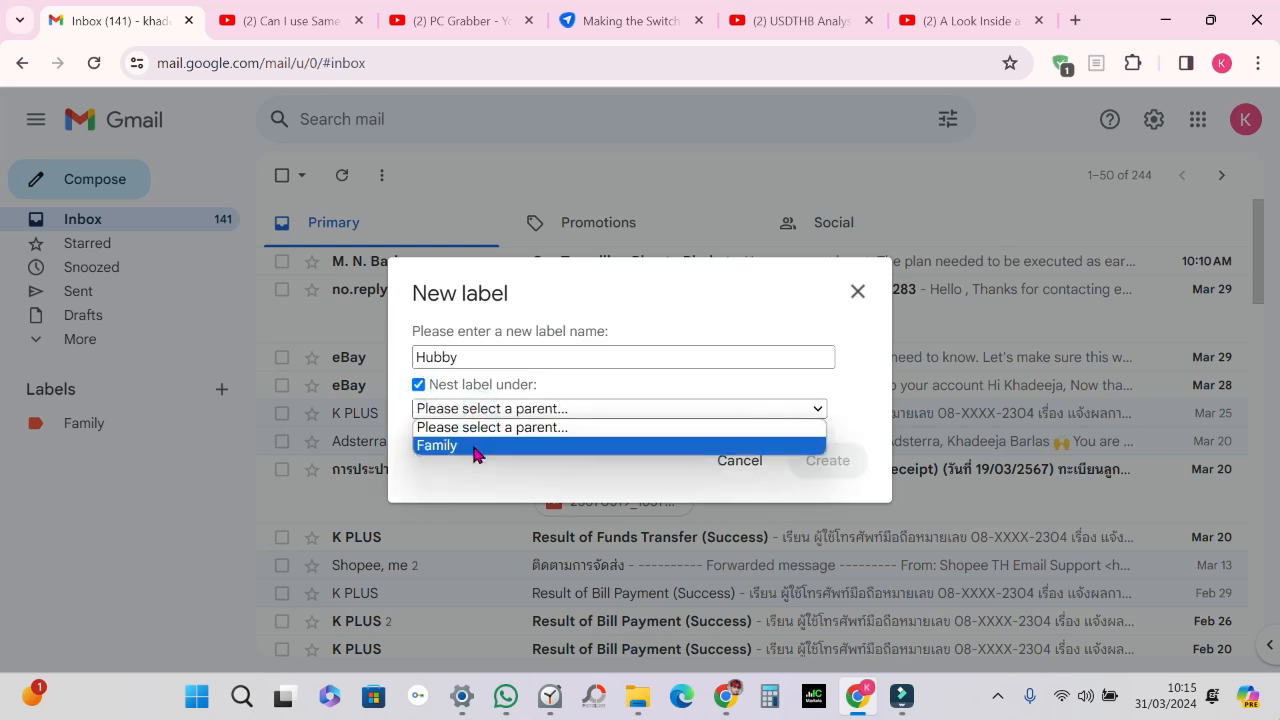
pyautogui.click(476, 447)
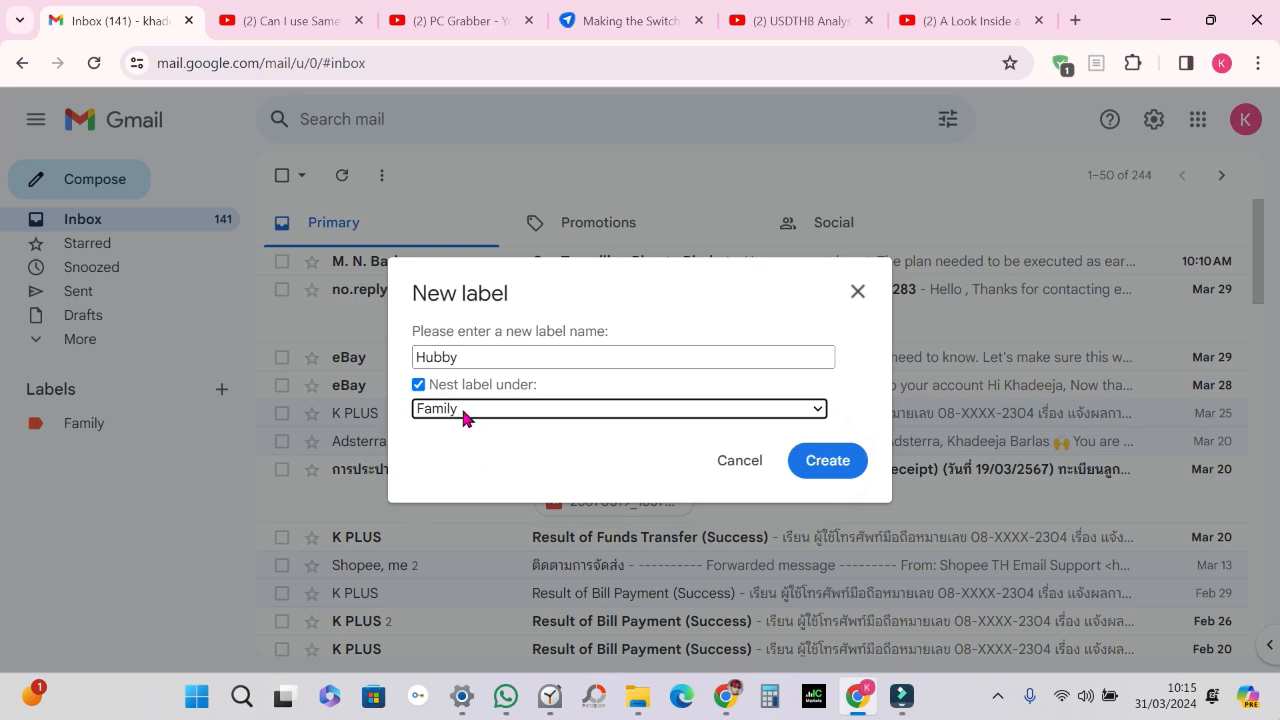
pyautogui.click(828, 462)
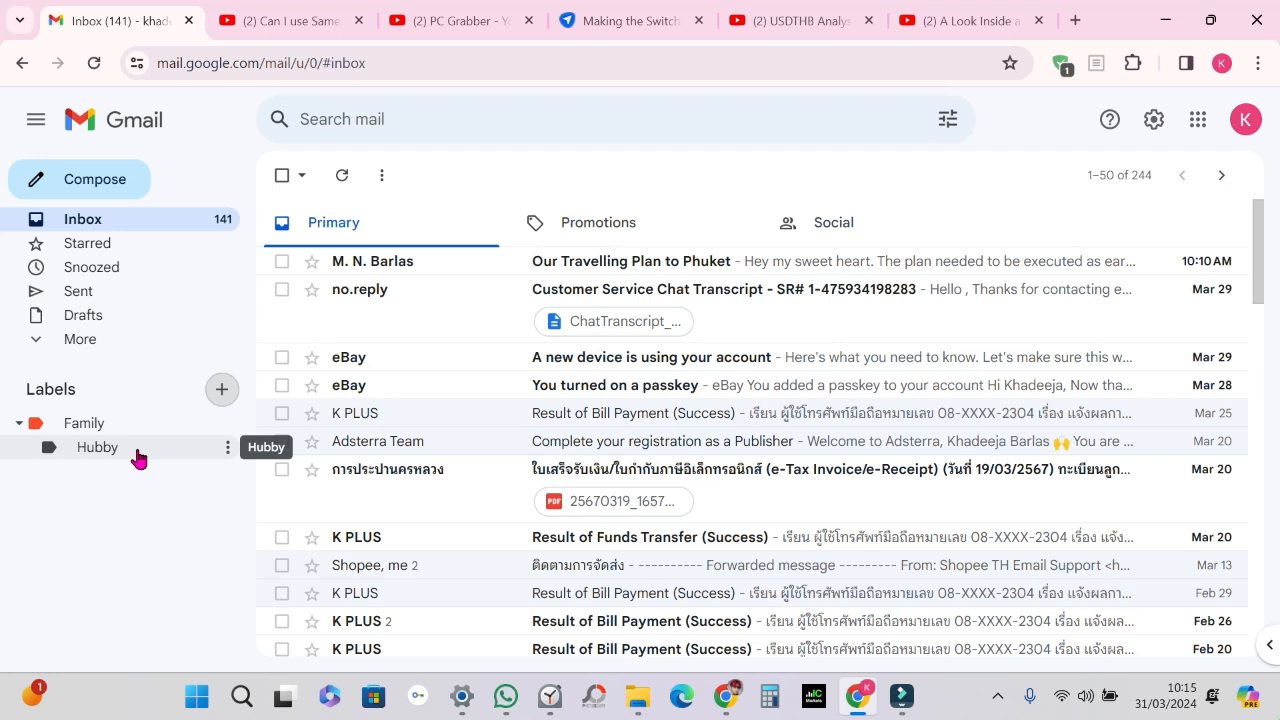
# Step: Set the color of the Hubby sublabel to blue with white text
pyautogui.click(228, 449)
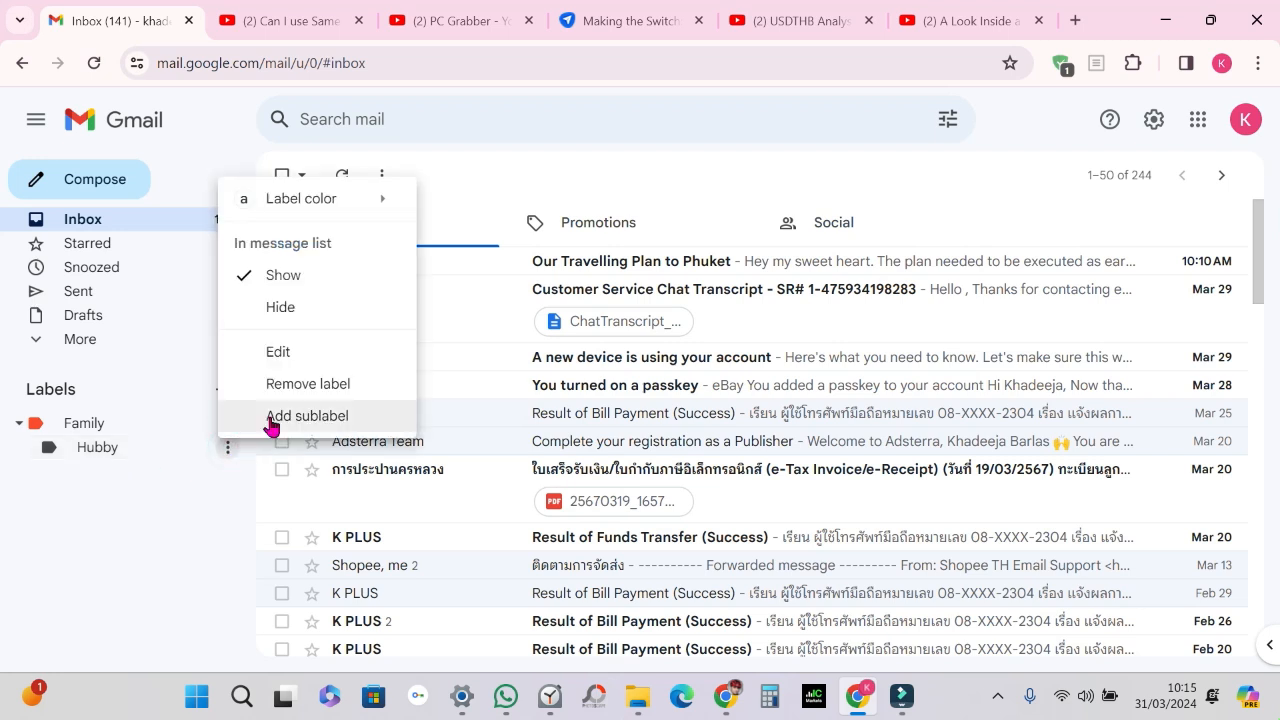
pyautogui.moveTo(331, 211)
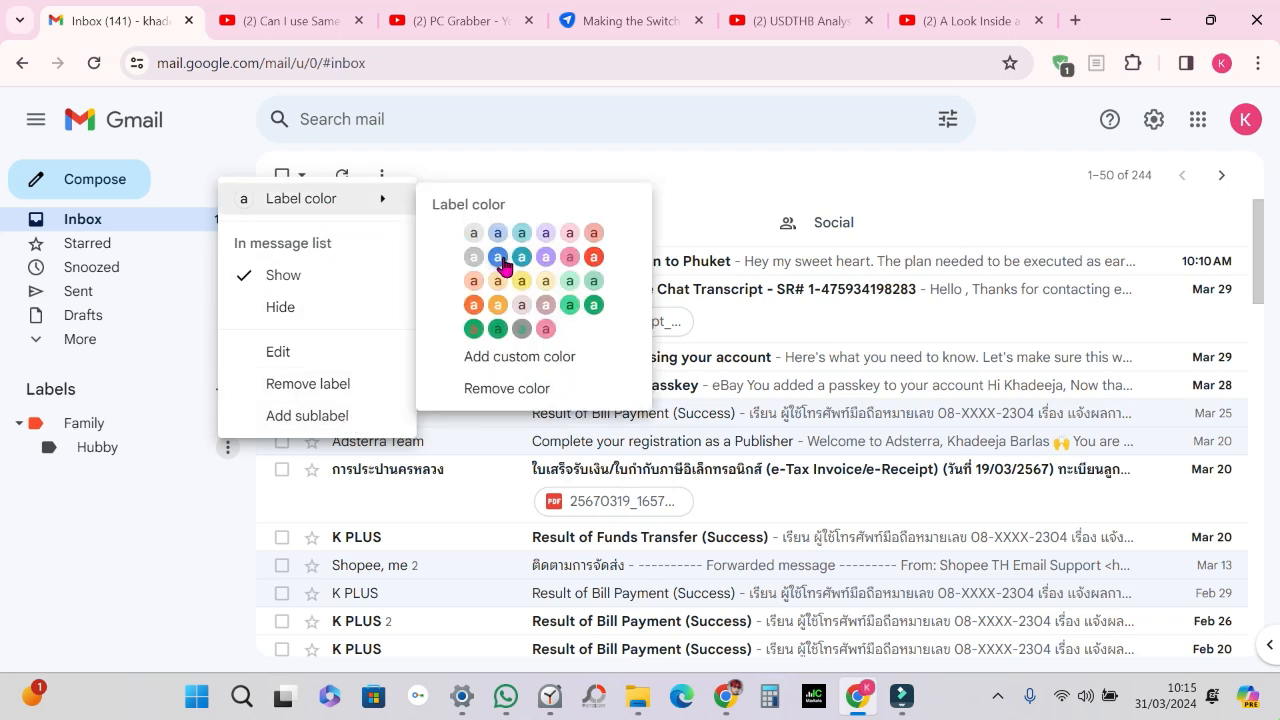
pyautogui.click(502, 265)
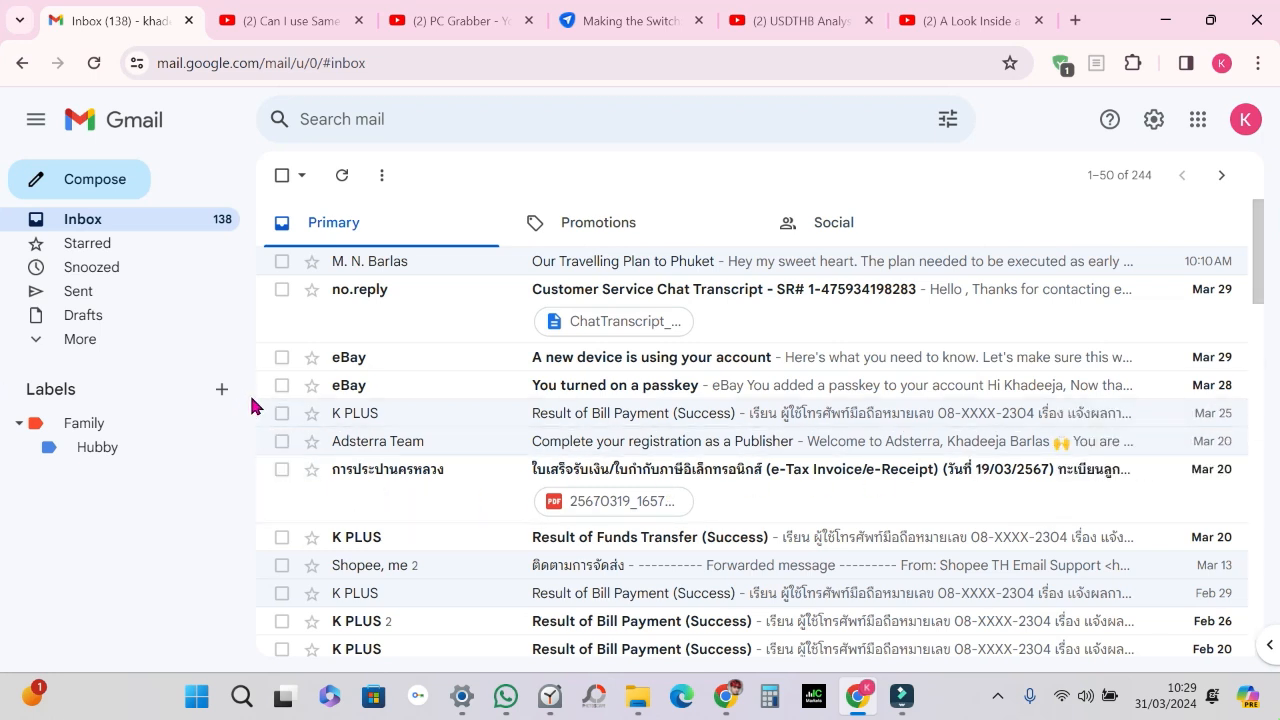
# Step: Start a new mail filter that uses the husband's e-mail address as the From criterion
pyautogui.click(429, 117)
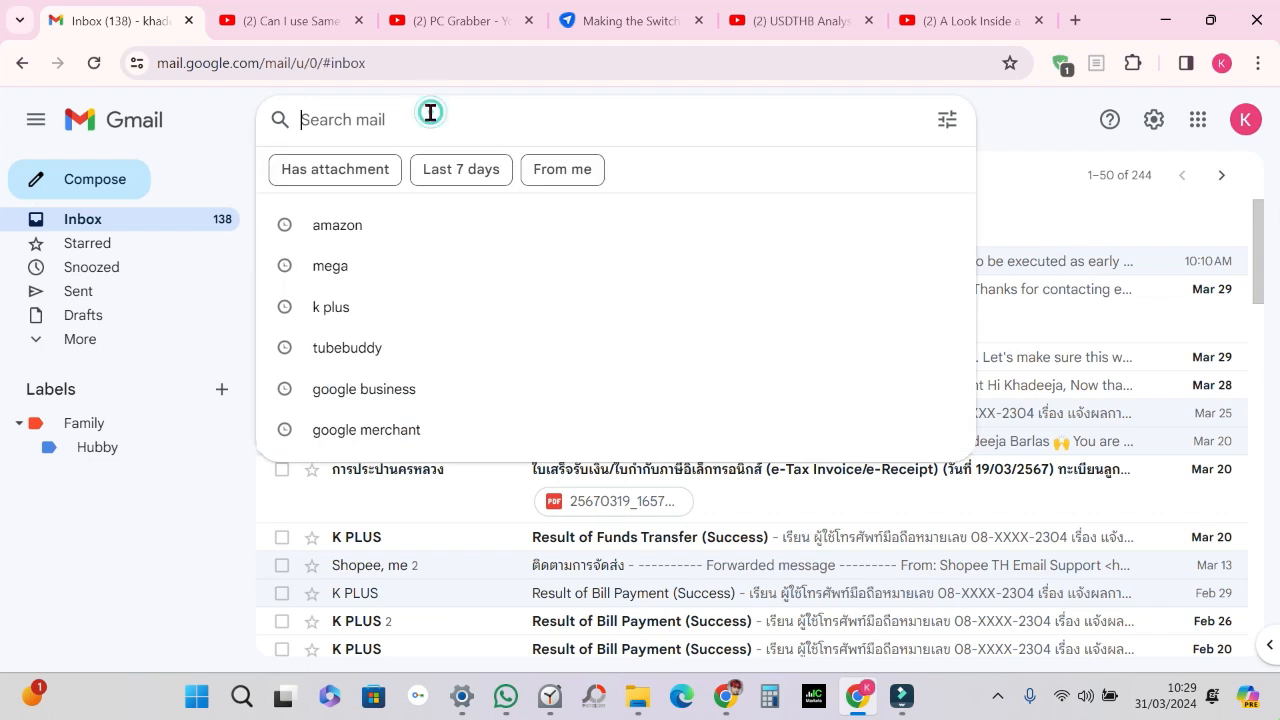
pyautogui.click(946, 122)
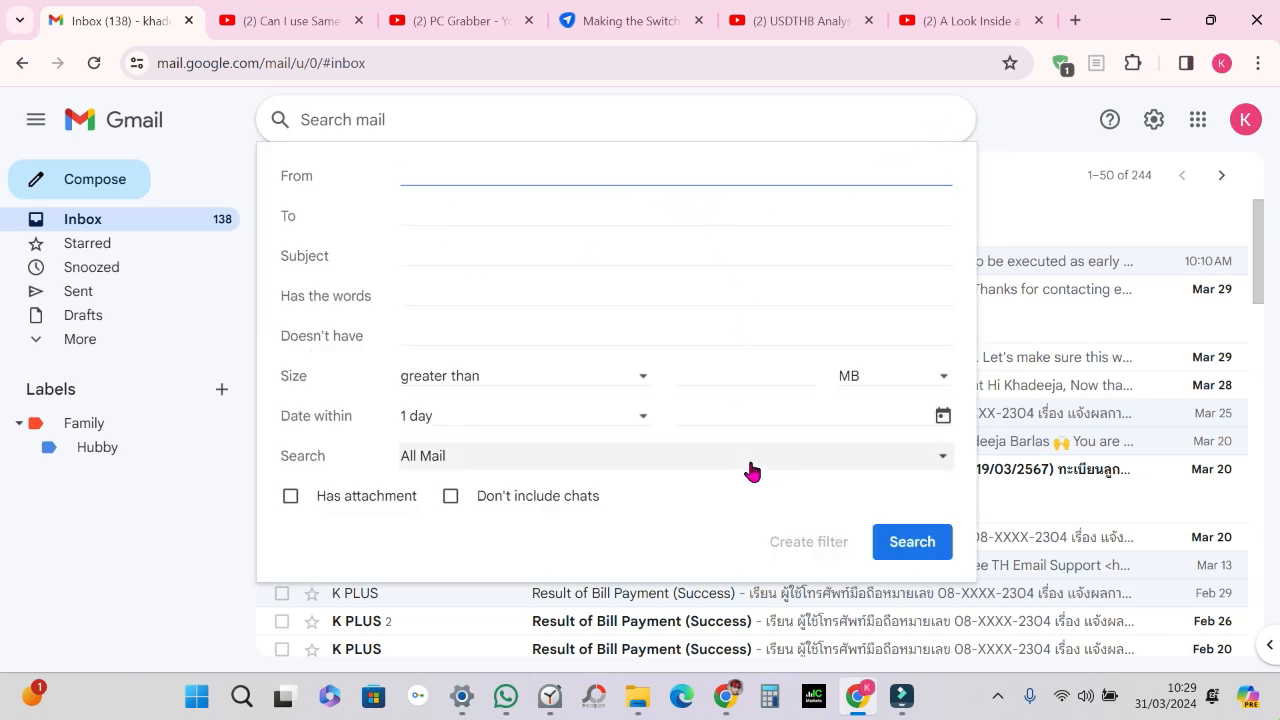
pyautogui.click(462, 183)
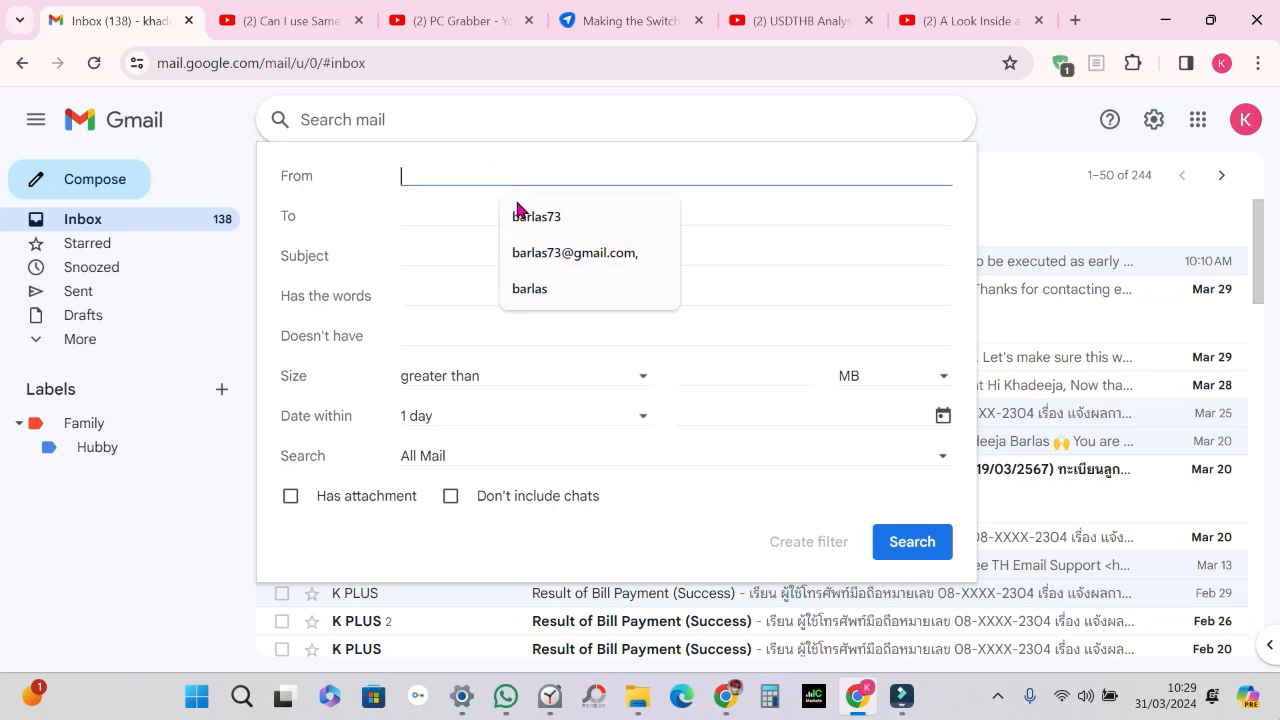
pyautogui.click(548, 250)
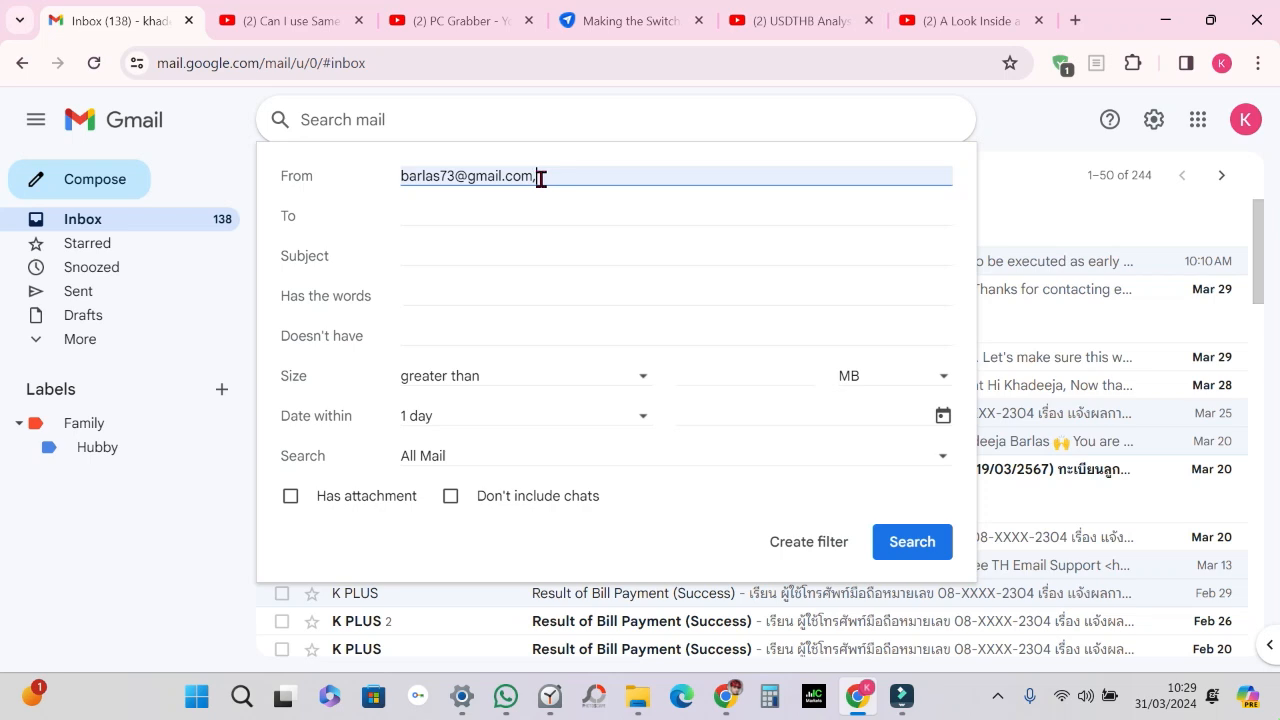
pyautogui.click(800, 553)
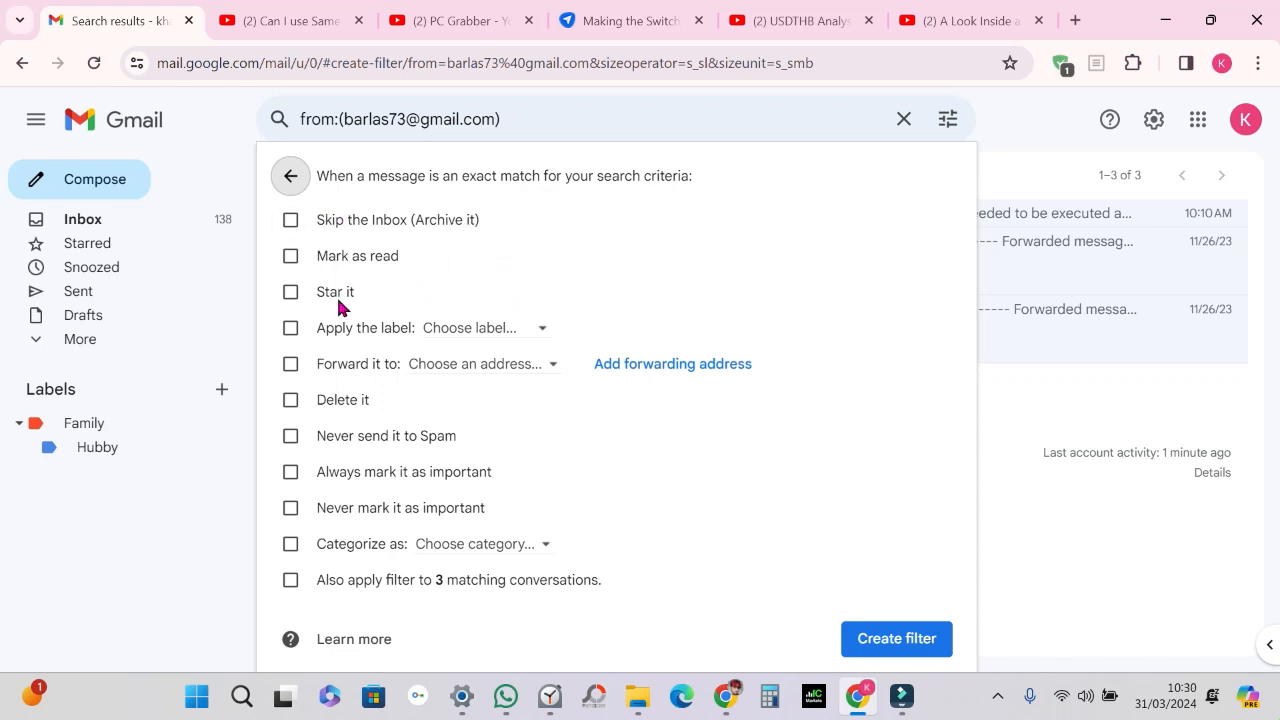
# Step: Have the filter apply the label Family/Hubby, include the existing matching conversations, and create it
pyautogui.click(291, 330)
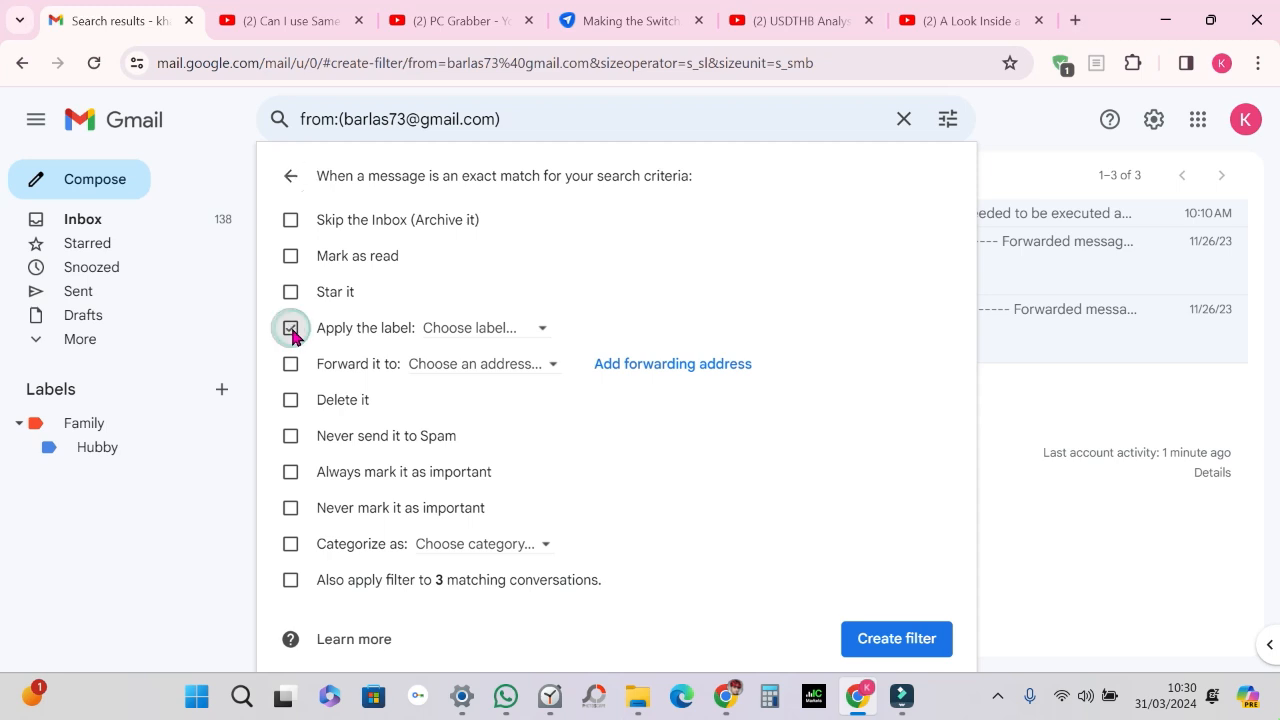
pyautogui.click(504, 336)
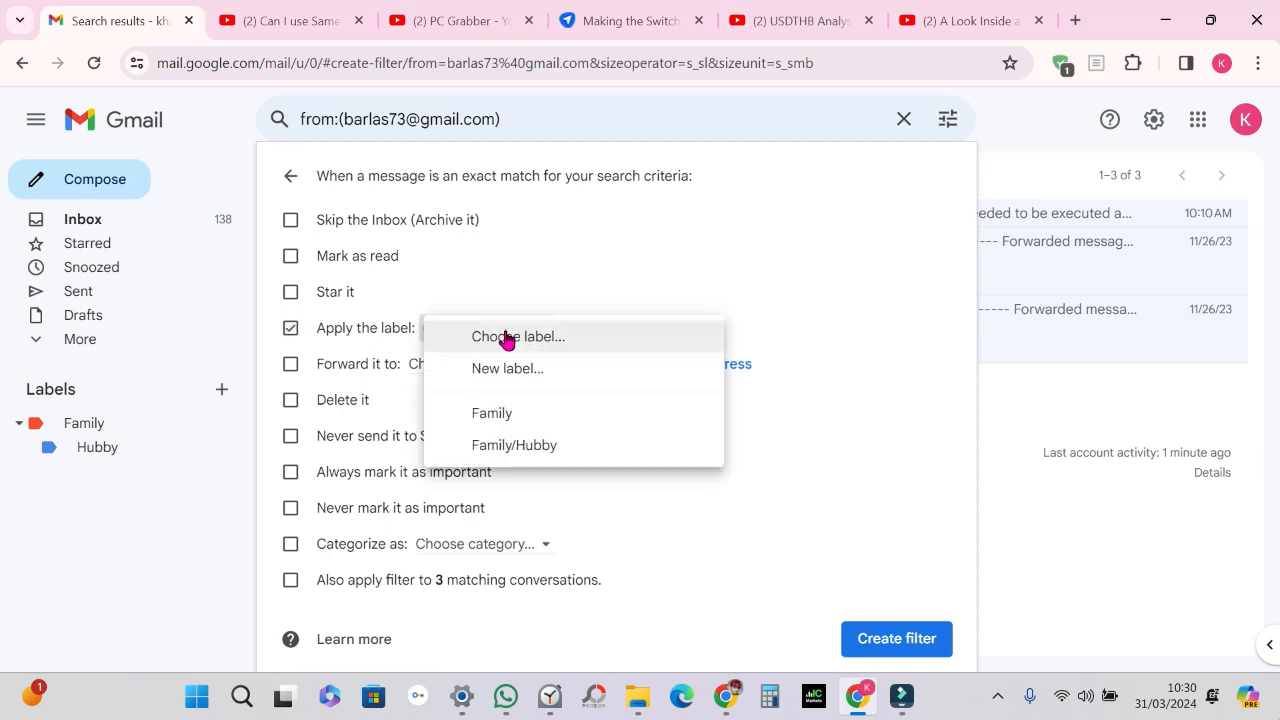
pyautogui.click(549, 449)
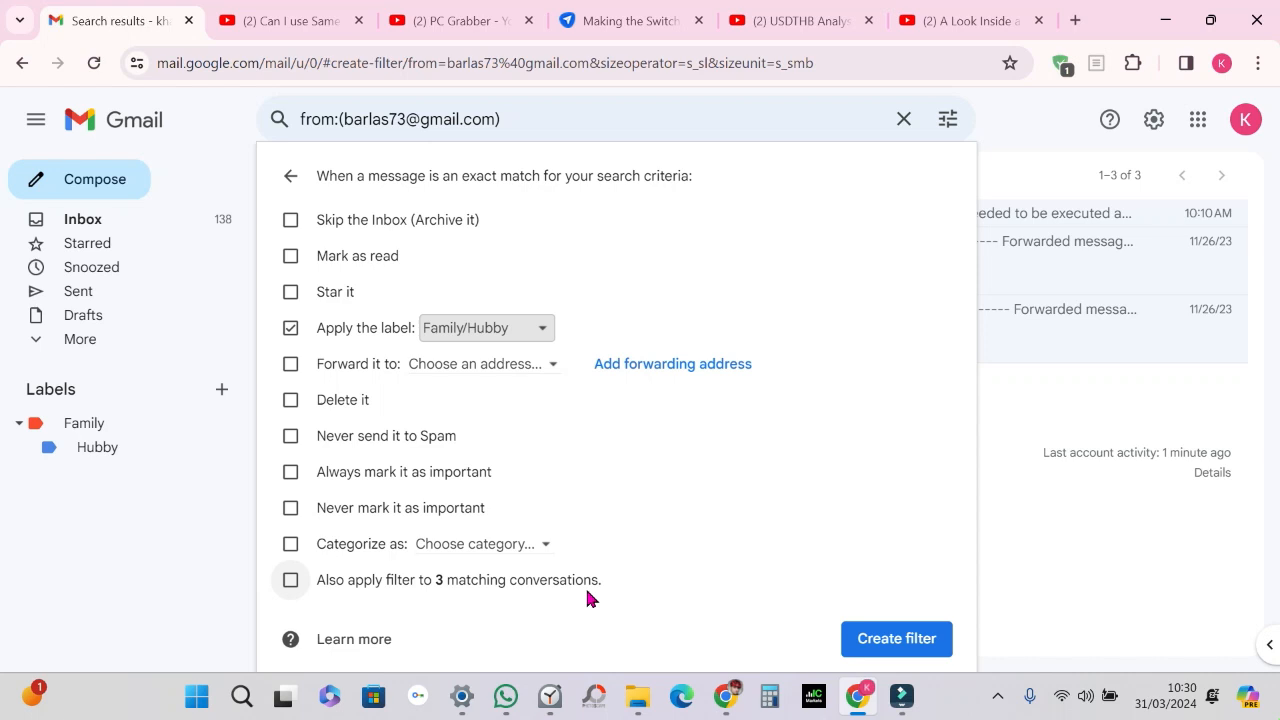
pyautogui.click(292, 585)
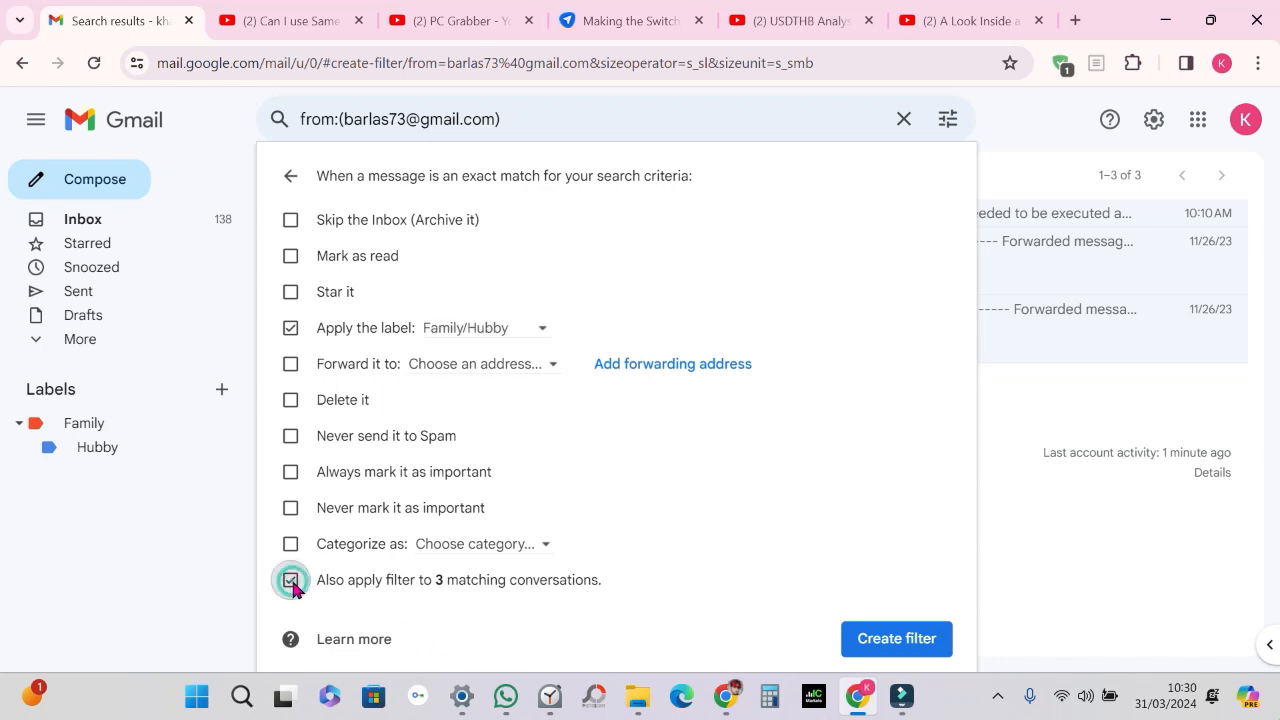
pyautogui.click(897, 646)
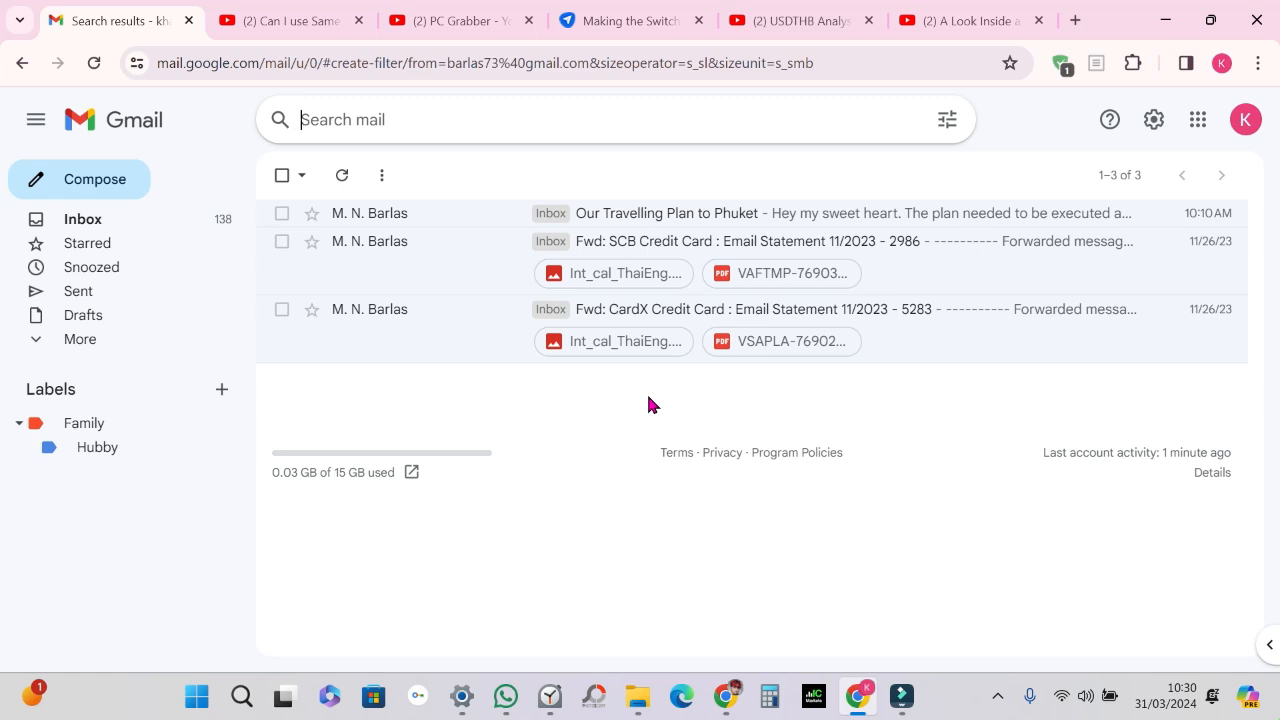
# Step: Check the inbox for the new label and view the conversations filed under Hubby and Family
pyautogui.click(105, 224)
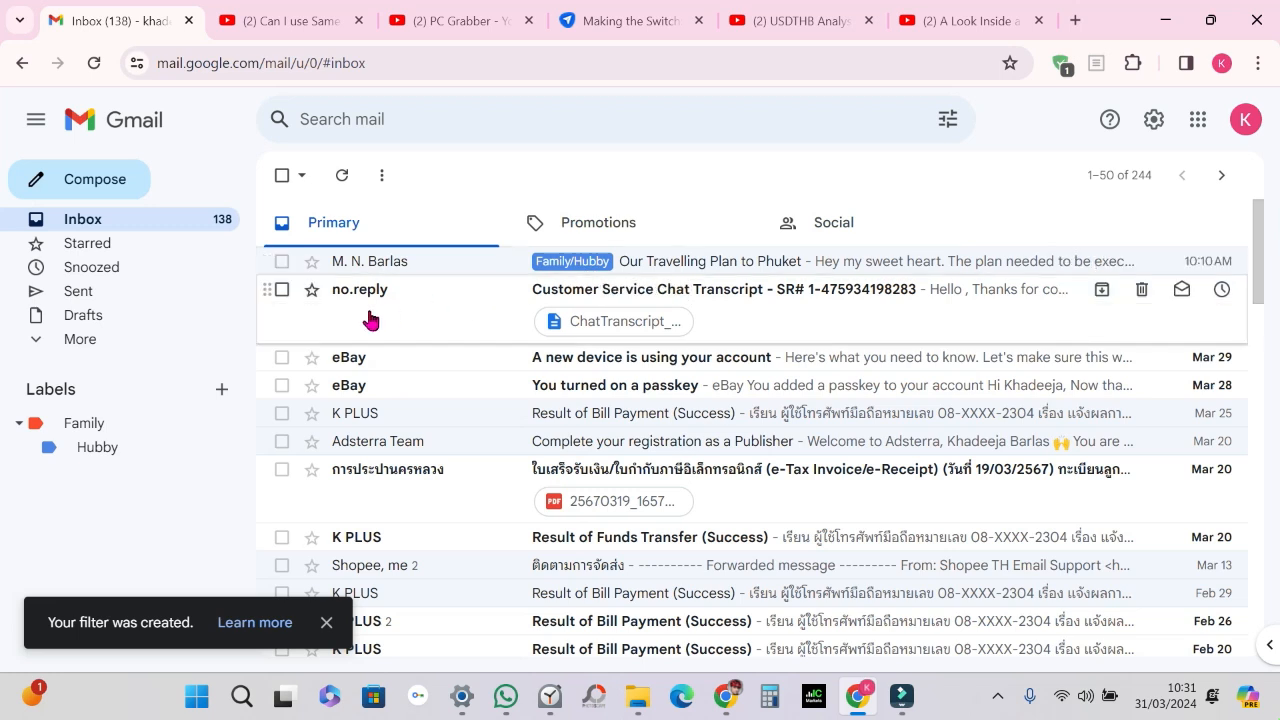
pyautogui.click(104, 458)
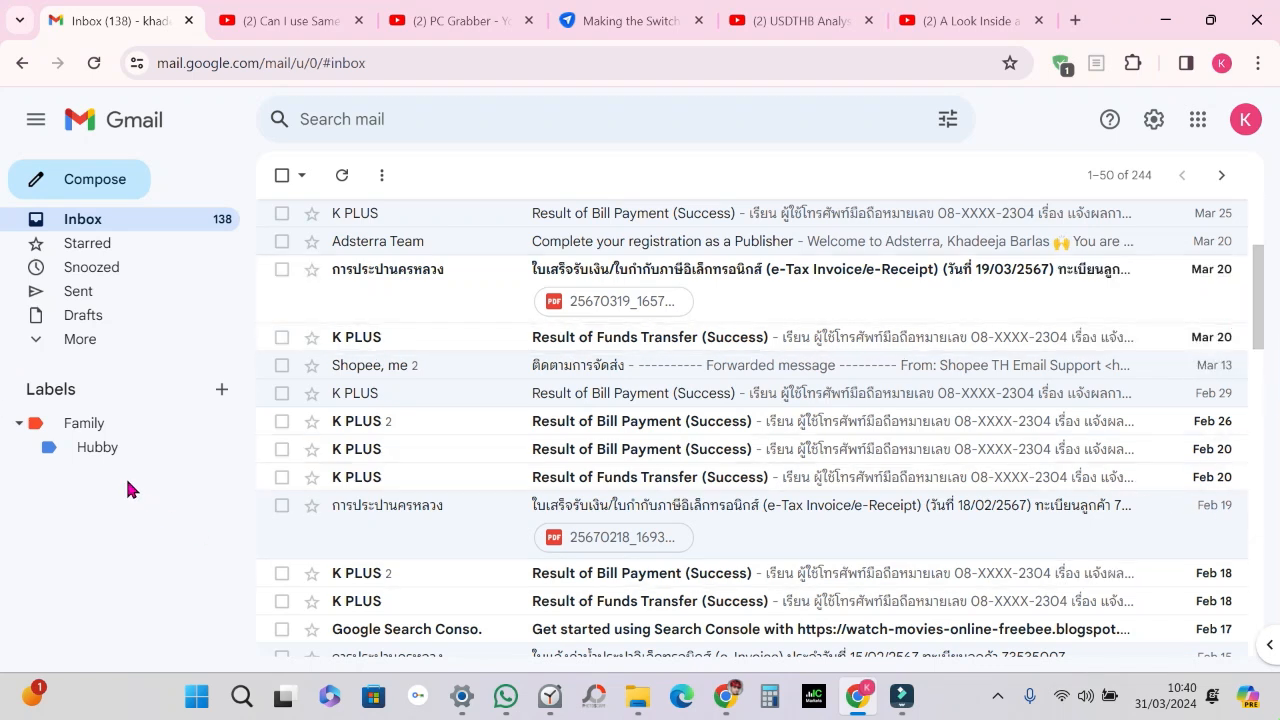
pyautogui.click(96, 452)
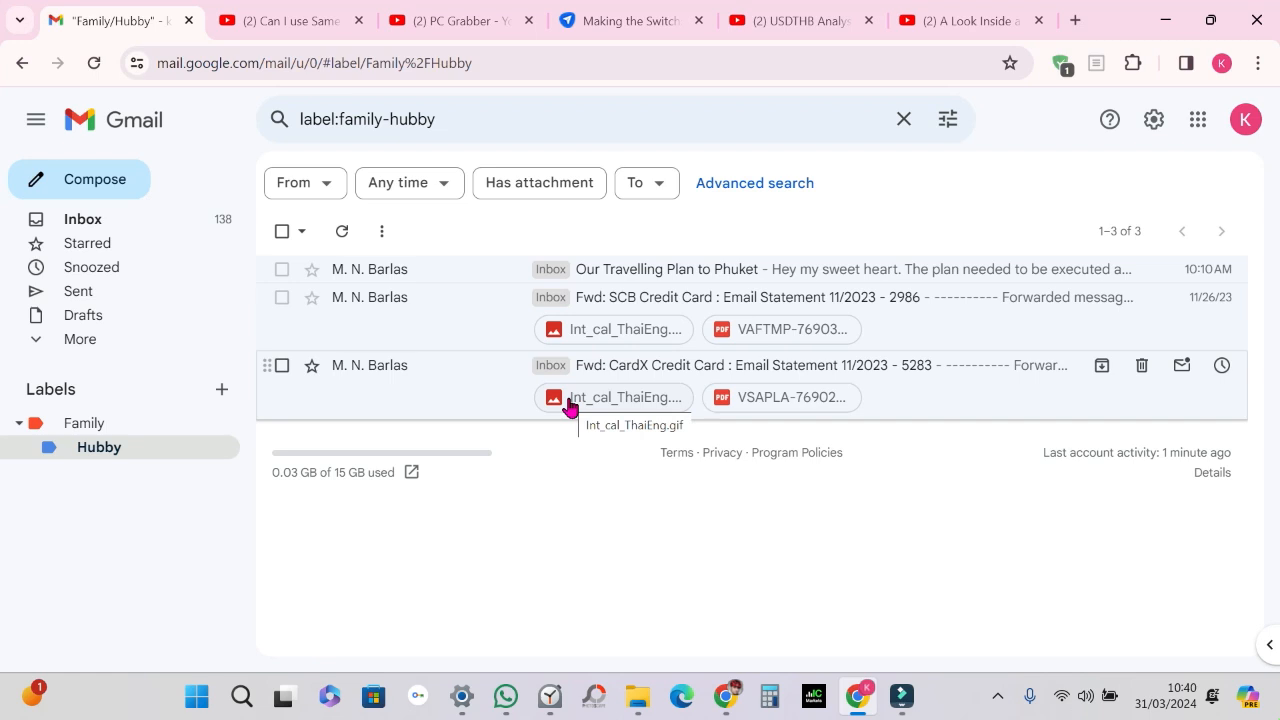
pyautogui.click(114, 420)
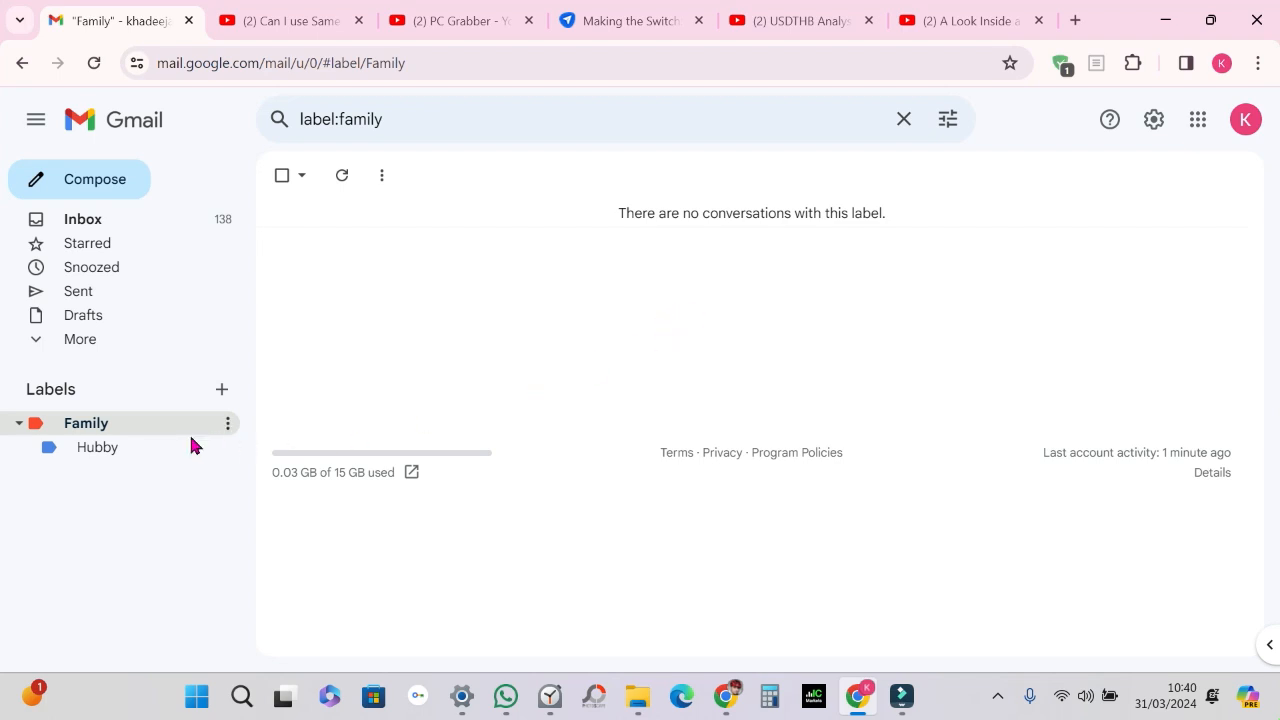
# Step: Add the Family label to all conversations under the Hubby label, keeping Family/Hubby applied
pyautogui.click(116, 463)
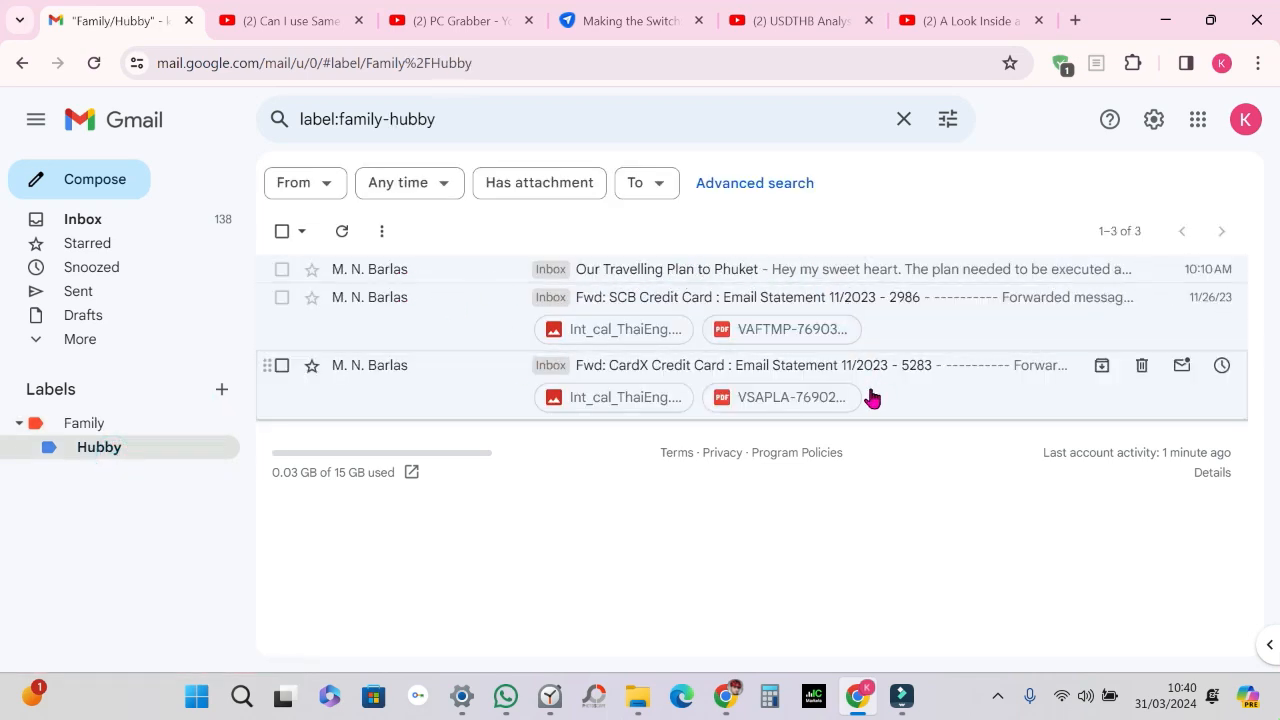
pyautogui.click(282, 231)
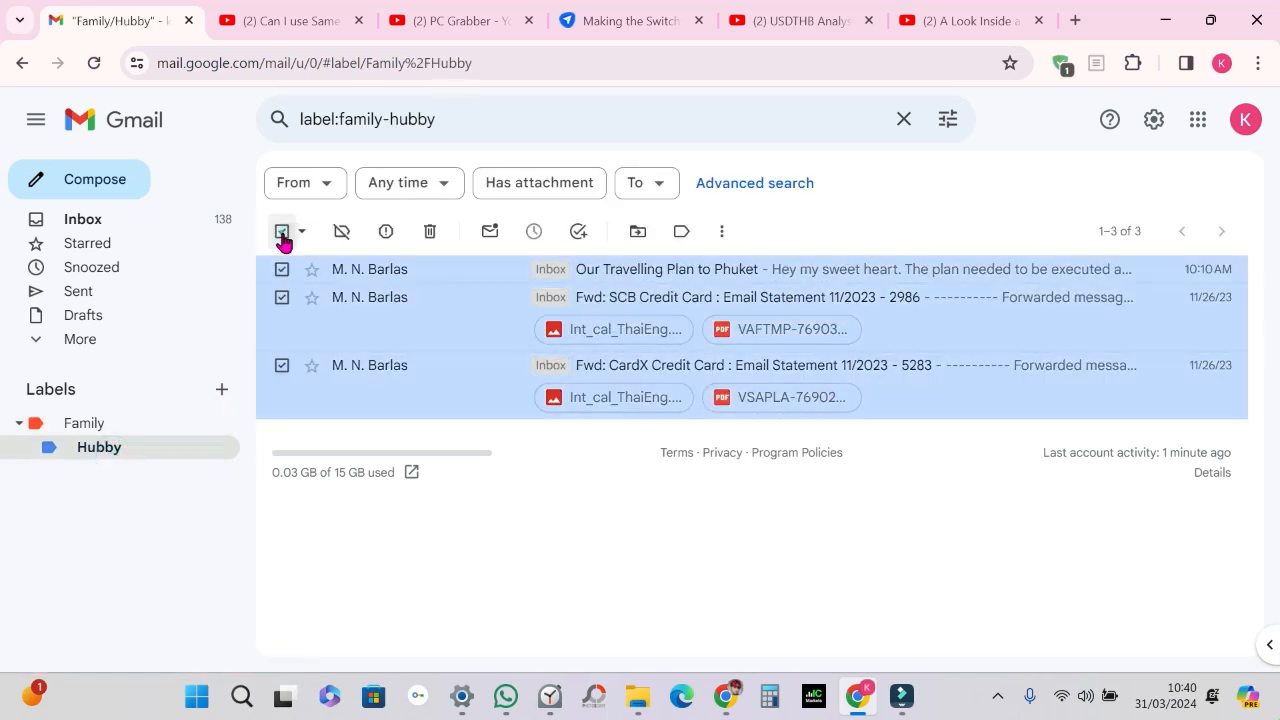
pyautogui.click(680, 235)
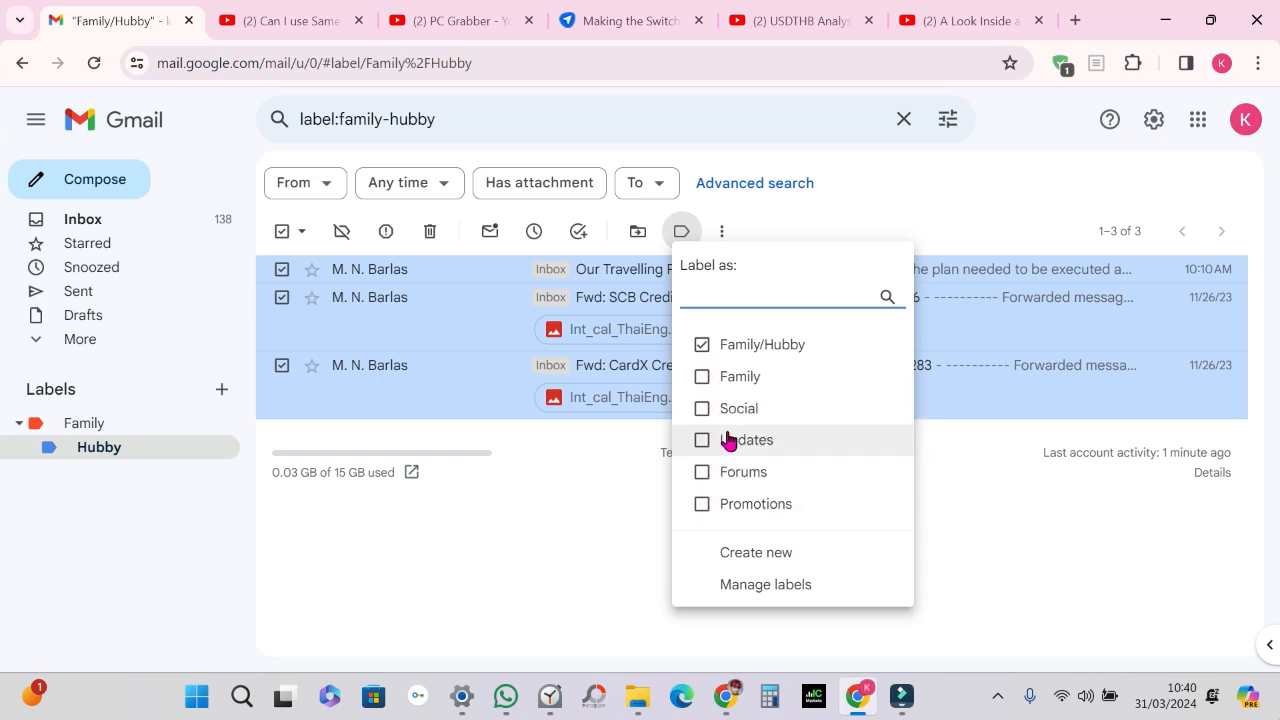
pyautogui.click(703, 380)
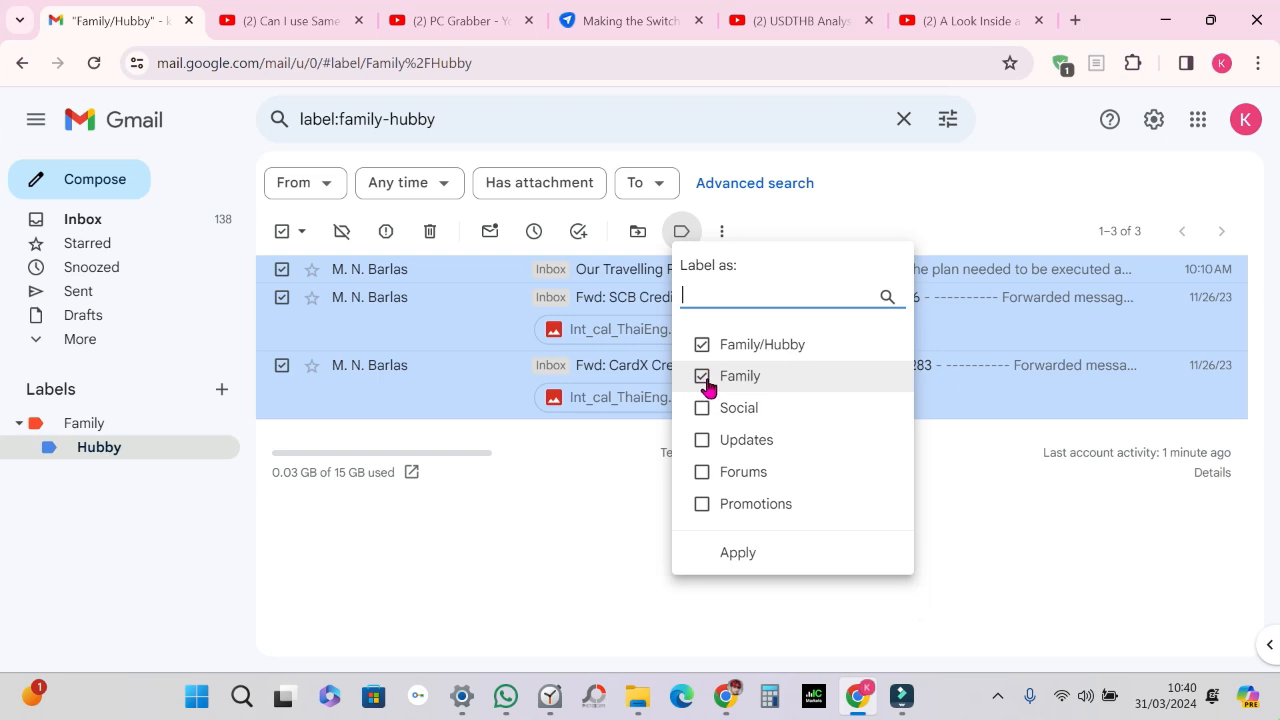
pyautogui.click(739, 553)
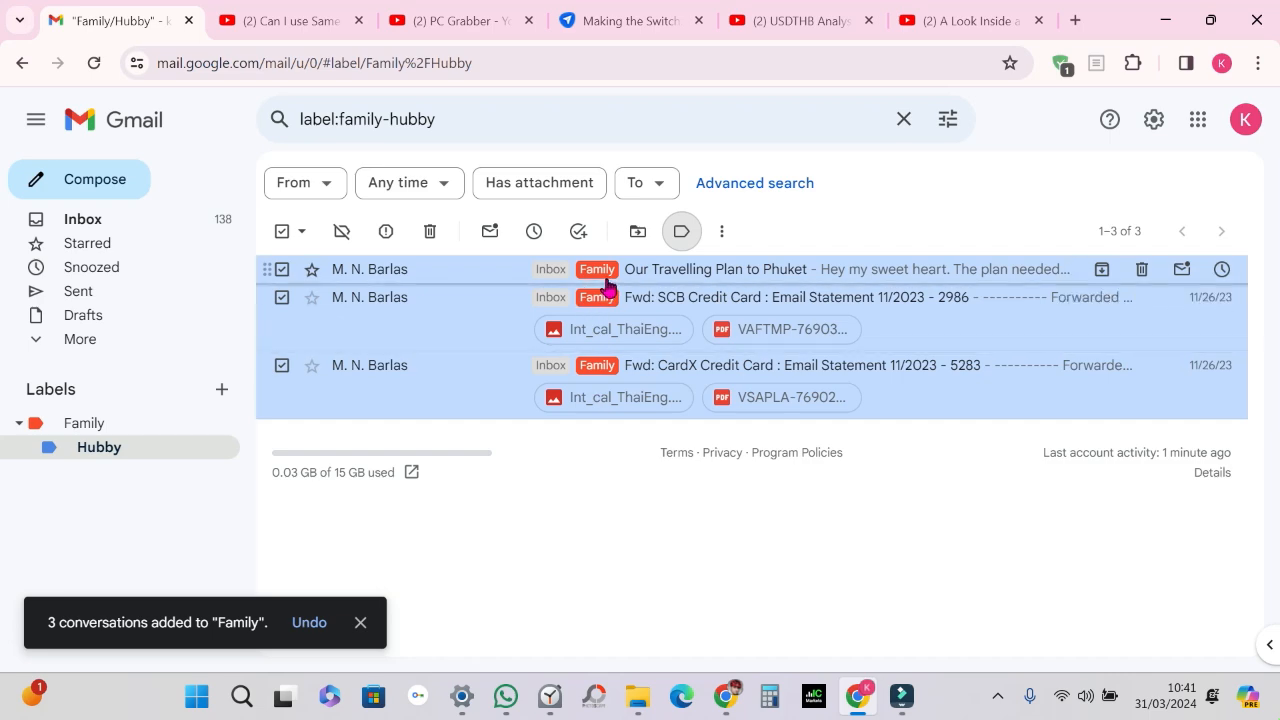
# Step: Examine which labels the conversations carry in the inbox, under Hubby and under Family
pyautogui.click(85, 224)
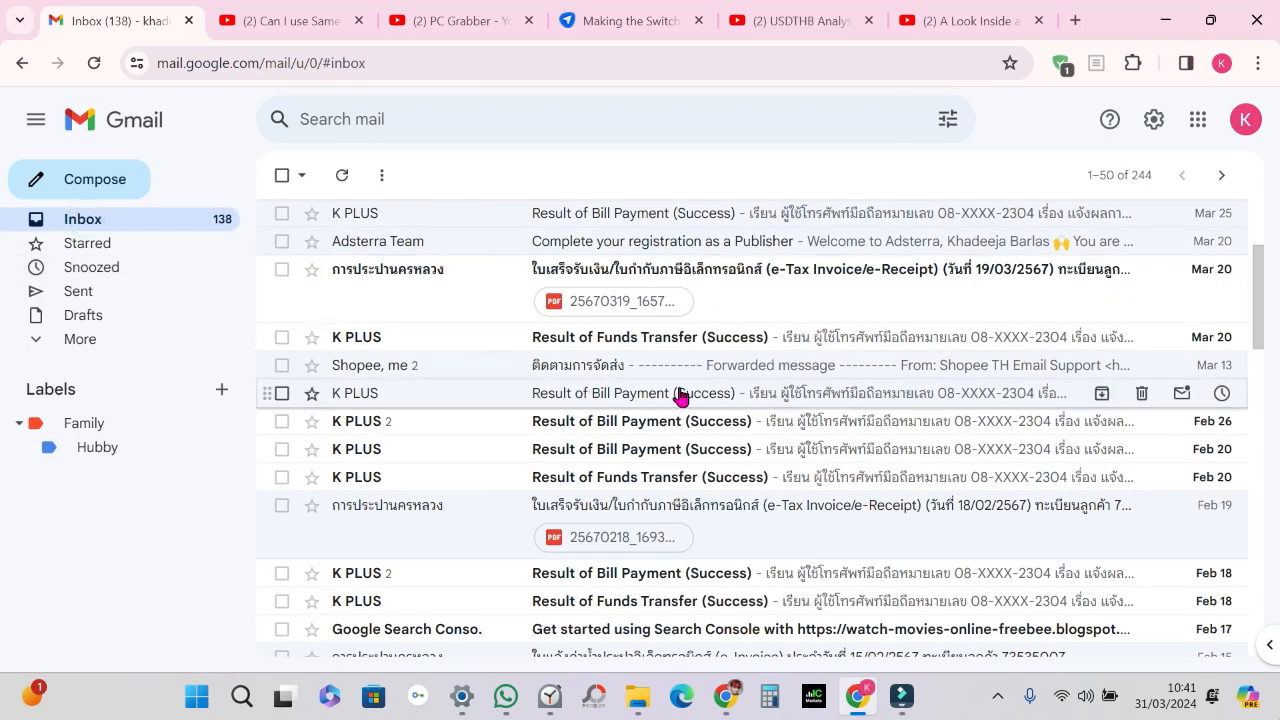
pyautogui.scroll(2, 627, 347)
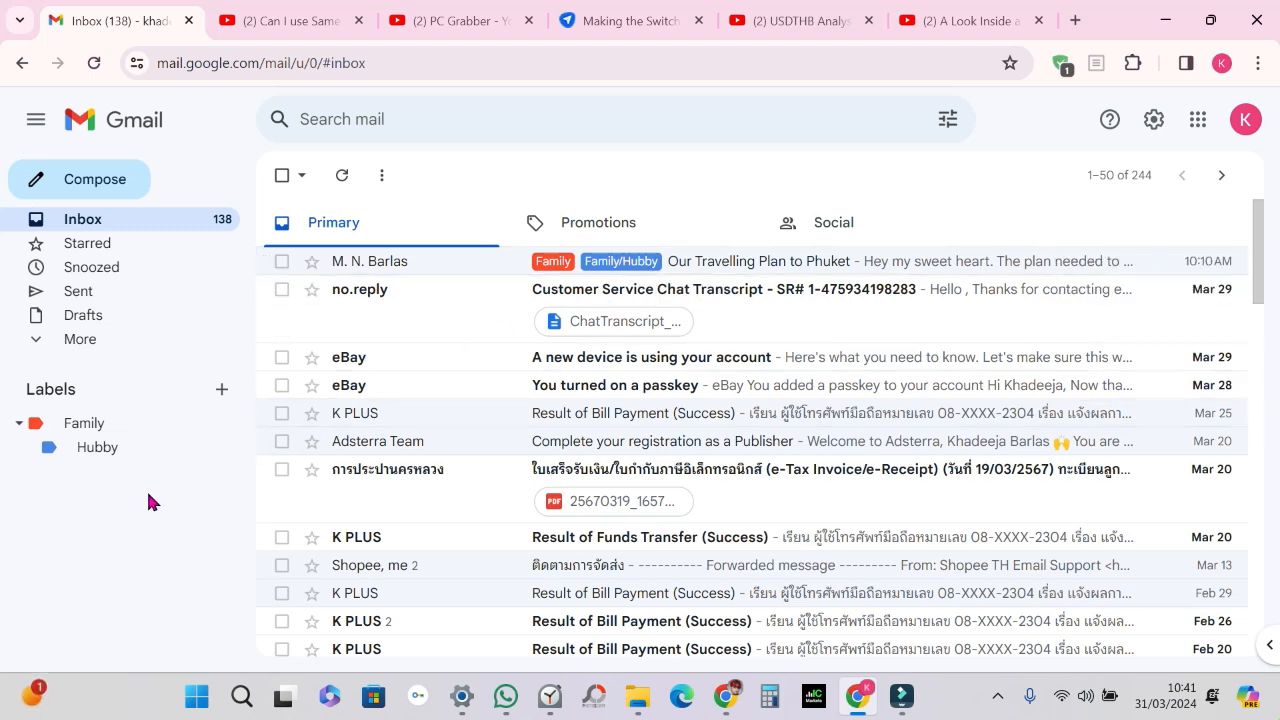
pyautogui.click(100, 449)
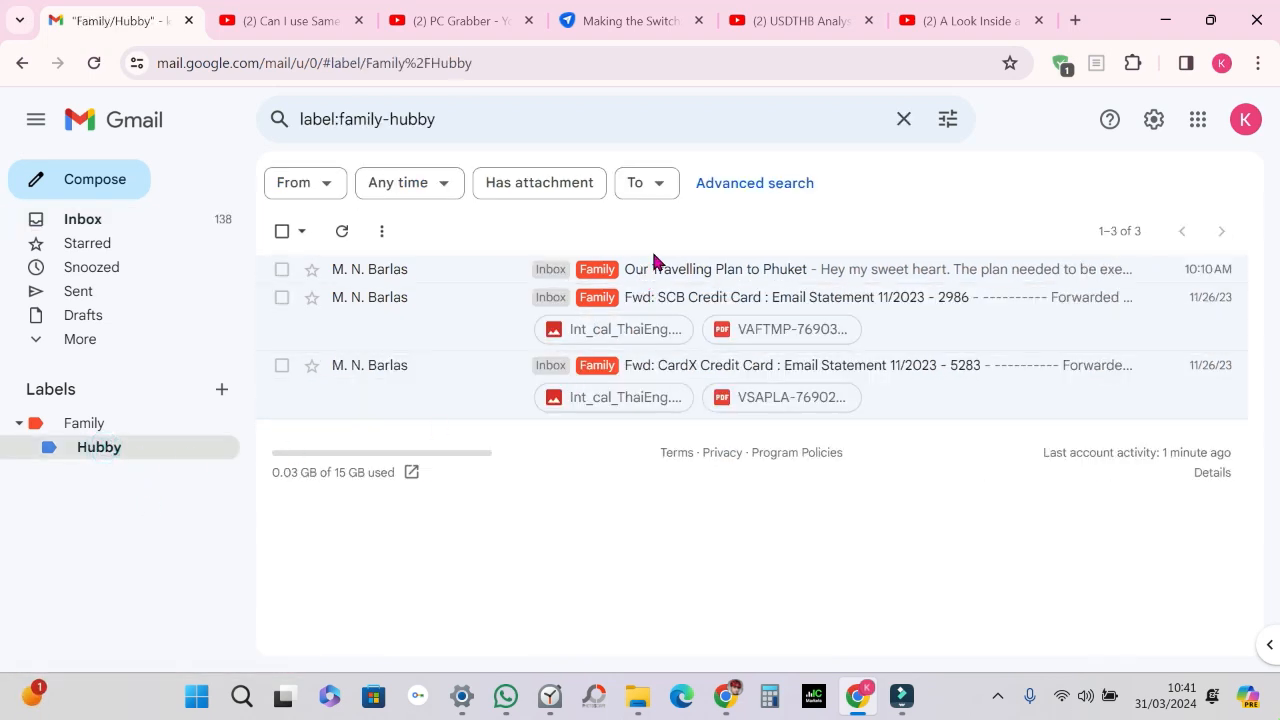
pyautogui.click(158, 425)
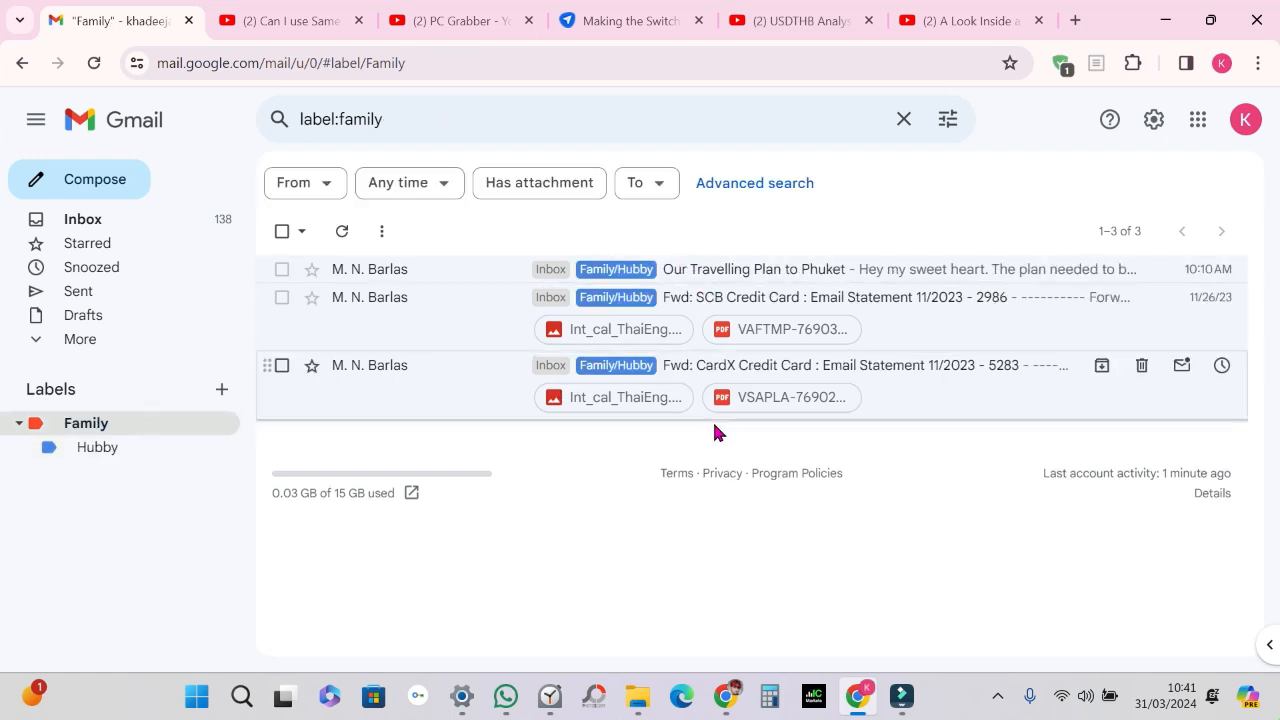